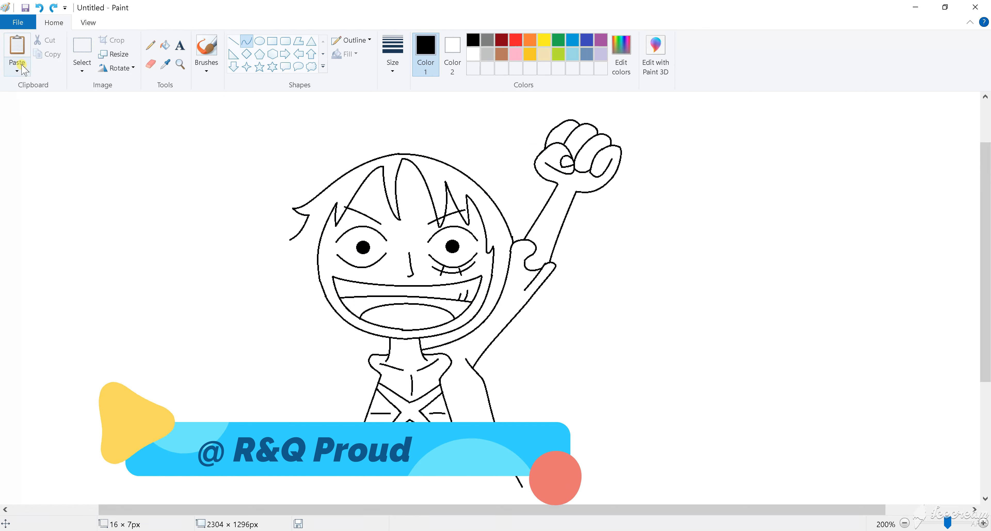
# - Draw an outer curve about 163 × 158 px from beside the neck around the left side of the face
pyautogui.moveTo(389, 349); pyautogui.dragTo(306, 268)
pyautogui.moveTo(361, 326); pyautogui.dragTo(326, 334)
pyautogui.click(245, 42)
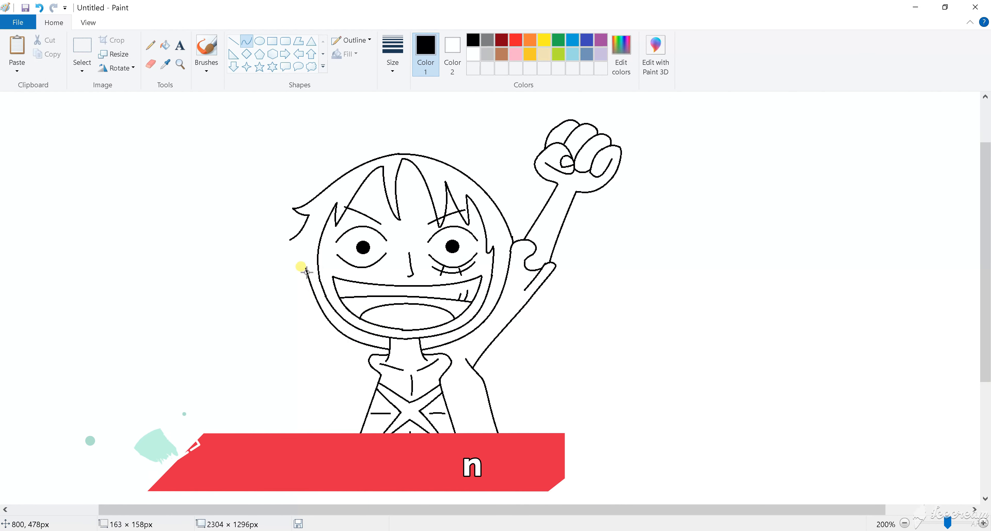
# - Draw the left sleeve's top edge outward from the outer face curve, round its corner downward, and erase the excess end
pyautogui.moveTo(311, 271)
pyautogui.mouseDown()
pyautogui.moveTo(298, 258)
pyautogui.moveTo(282, 265)
pyautogui.moveTo(295, 267)
pyautogui.mouseUp()
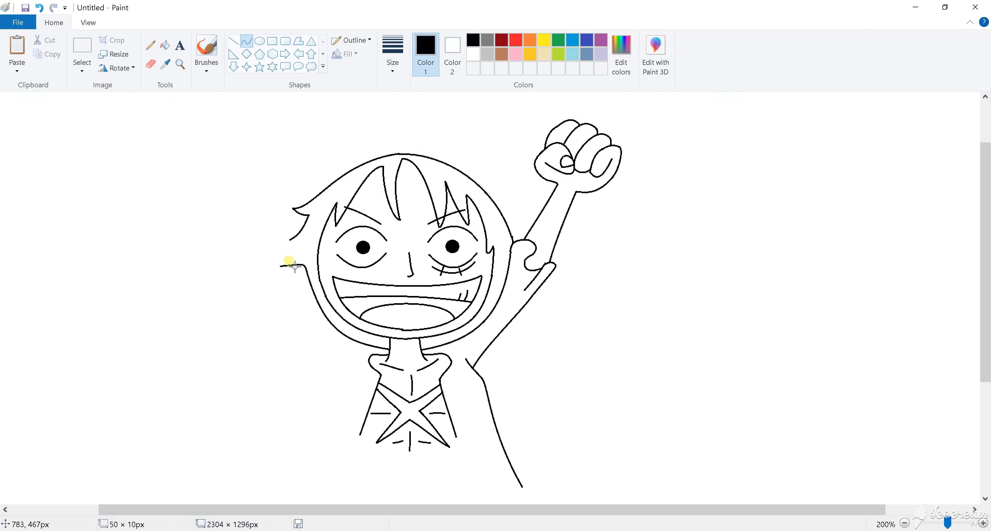
pyautogui.click(247, 42)
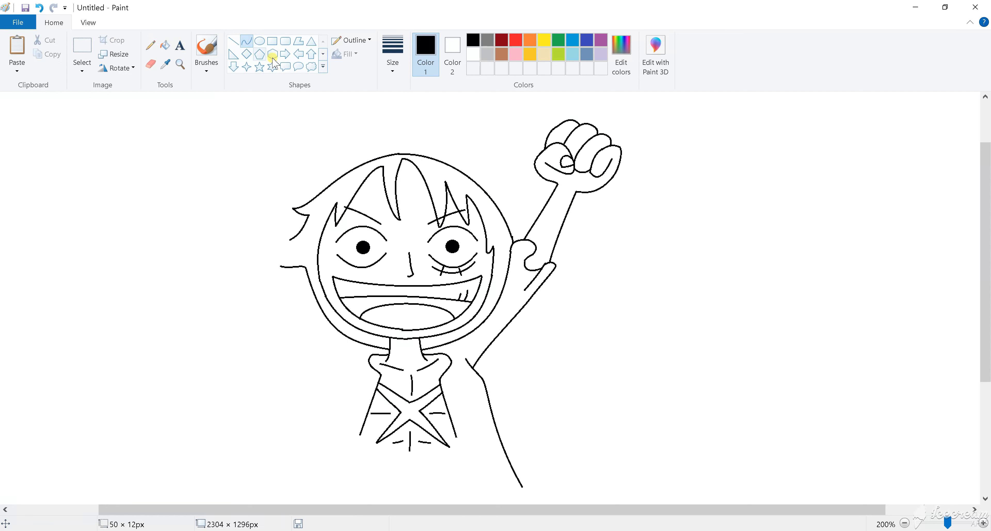
pyautogui.moveTo(282, 265)
pyautogui.mouseDown()
pyautogui.moveTo(276, 279)
pyautogui.moveTo(294, 283)
pyautogui.moveTo(287, 278)
pyautogui.moveTo(303, 301)
pyautogui.moveTo(266, 262)
pyautogui.moveTo(278, 273)
pyautogui.moveTo(265, 285)
pyautogui.mouseUp()
pyautogui.click(151, 64)
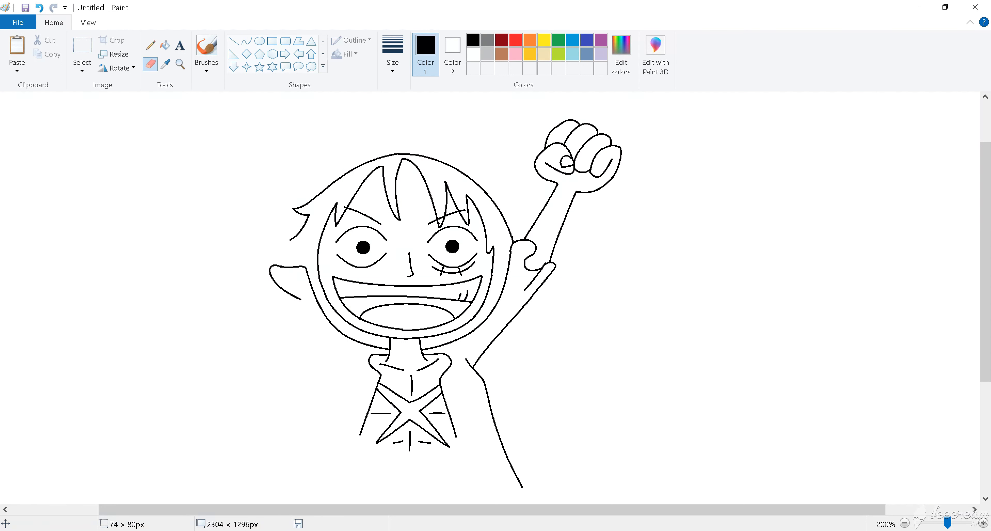
pyautogui.click(246, 40)
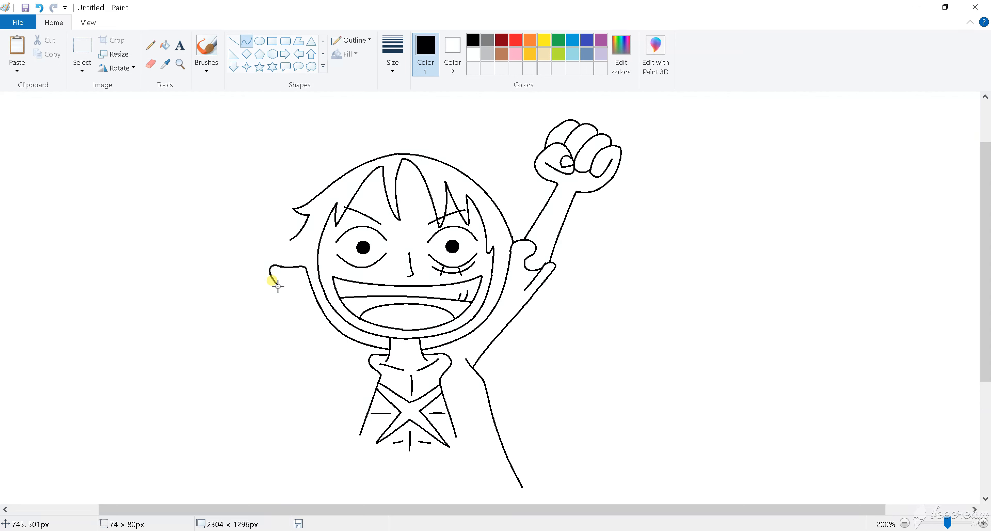
# - Extend the left sleeve's lower edge with a curve toward the body and draw the rounded cuff folds beside it
pyautogui.moveTo(273, 284); pyautogui.dragTo(300, 291)
pyautogui.moveTo(278, 286); pyautogui.dragTo(251, 286)
pyautogui.click(242, 42)
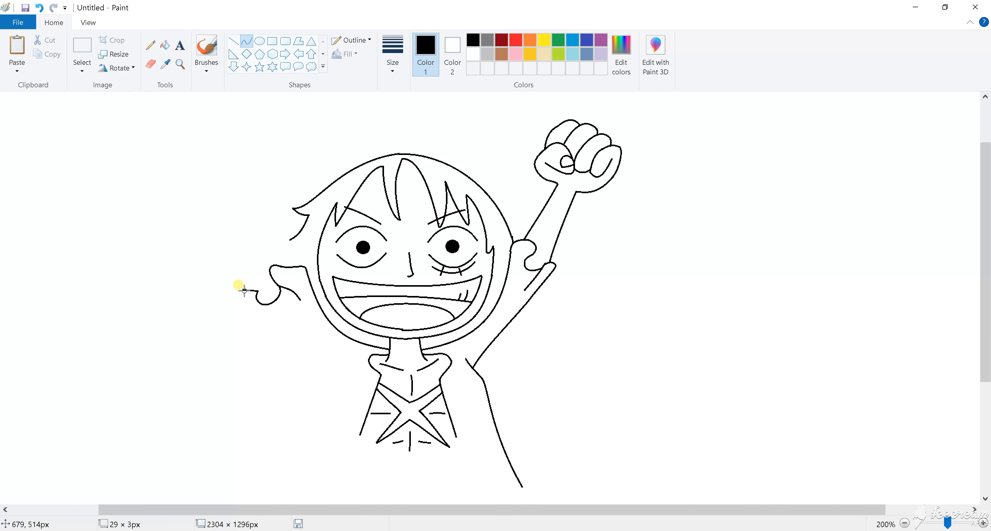
pyautogui.moveTo(251, 294); pyautogui.dragTo(255, 276)
pyautogui.click(242, 42)
pyautogui.moveTo(245, 281)
pyautogui.mouseDown()
pyautogui.moveTo(235, 285)
pyautogui.moveTo(245, 282)
pyautogui.mouseUp()
pyautogui.click(242, 44)
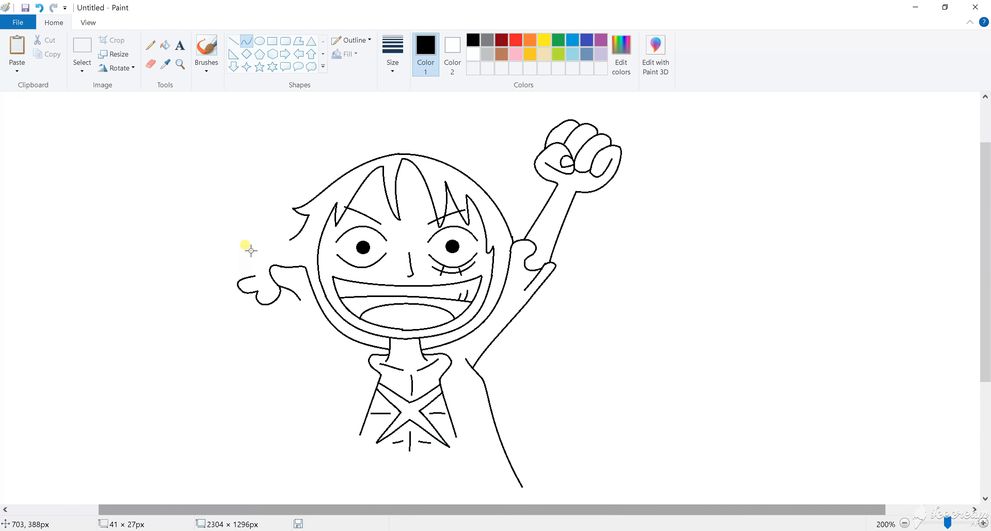
# - Draw the raised left arm's two edges, about 91 × 204 px and 91 × 159 px, and join the hair tip to the inner edge
pyautogui.moveTo(276, 298); pyautogui.dragTo(250, 223)
pyautogui.click(247, 42)
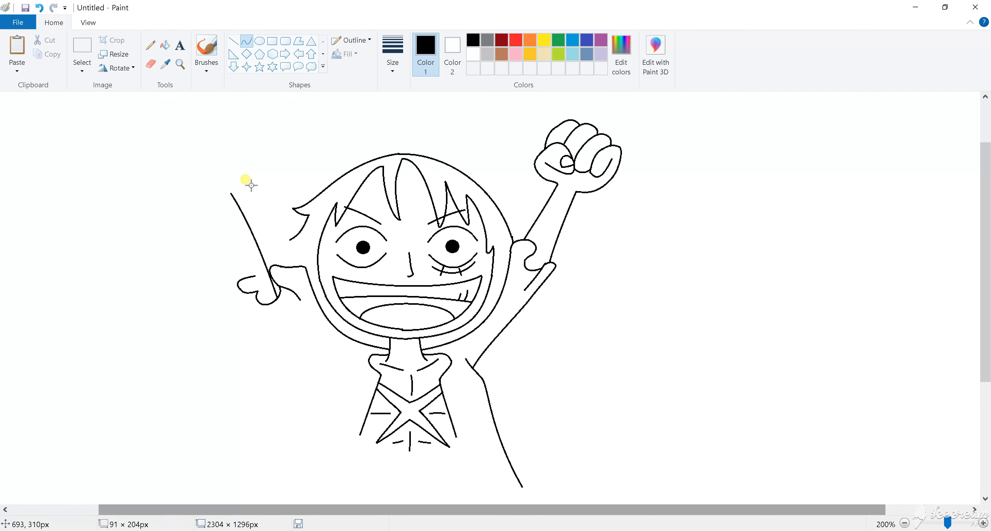
pyautogui.moveTo(252, 185); pyautogui.dragTo(298, 265)
pyautogui.moveTo(274, 223); pyautogui.dragTo(288, 239)
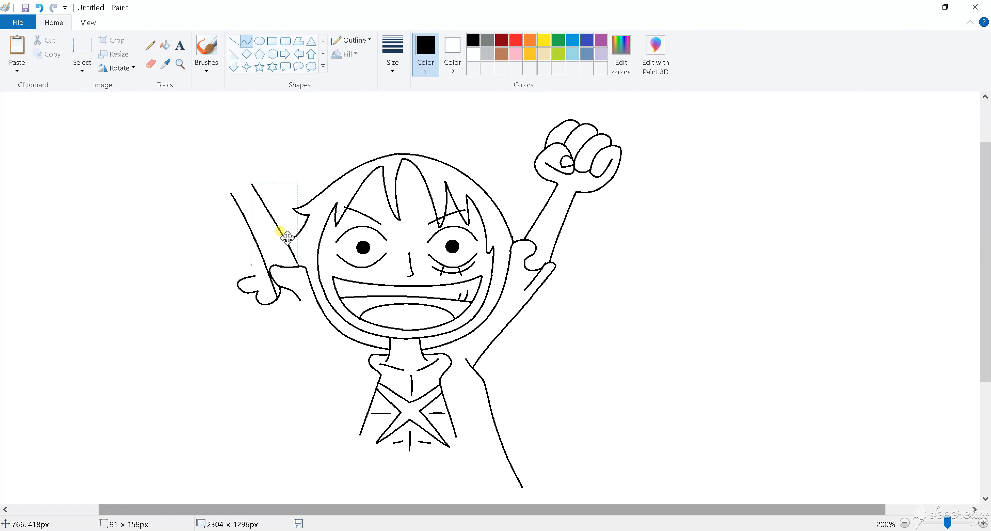
pyautogui.click(244, 43)
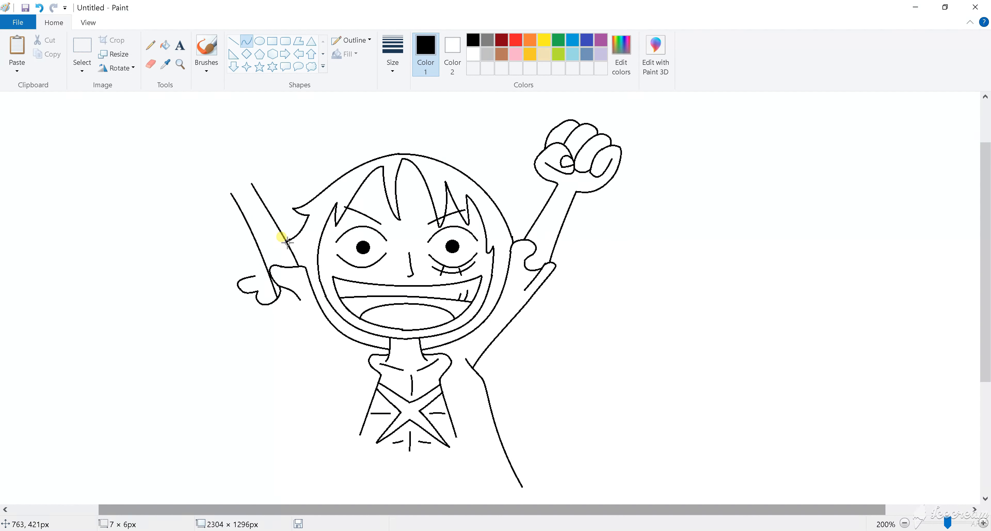
# - Draw a small curved fold about 13 × 35 px between the left arm's inner edge and the outer face curve
pyautogui.scroll(1, 518, 304)
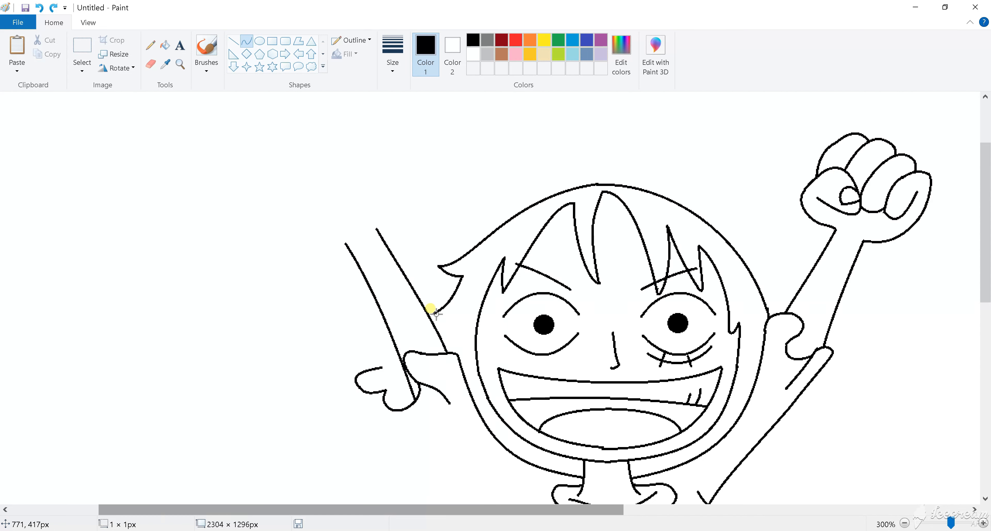
pyautogui.moveTo(438, 312)
pyautogui.mouseDown()
pyautogui.moveTo(429, 316)
pyautogui.moveTo(449, 328)
pyautogui.moveTo(458, 354)
pyautogui.mouseUp()
pyautogui.click(243, 43)
pyautogui.click(243, 43)
pyautogui.hotkey('ctrl', 'z')
pyautogui.click(450, 332)
pyautogui.hotkey('ctrl', 'z')
pyautogui.click(450, 332)
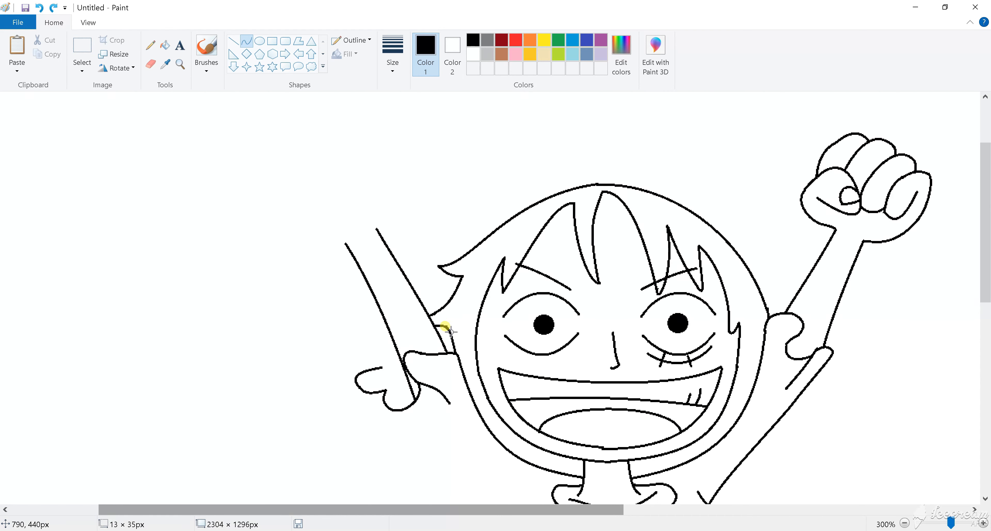
# - Erase the left forearm's upper outer edge, redraw it as a straighter line about 31 × 69 px, and trim the inner edge's tip
pyautogui.keyDown('ctrl'); pyautogui.scroll(-1, 390, 261); pyautogui.keyUp('ctrl')
pyautogui.scroll(-3, 405, 284)
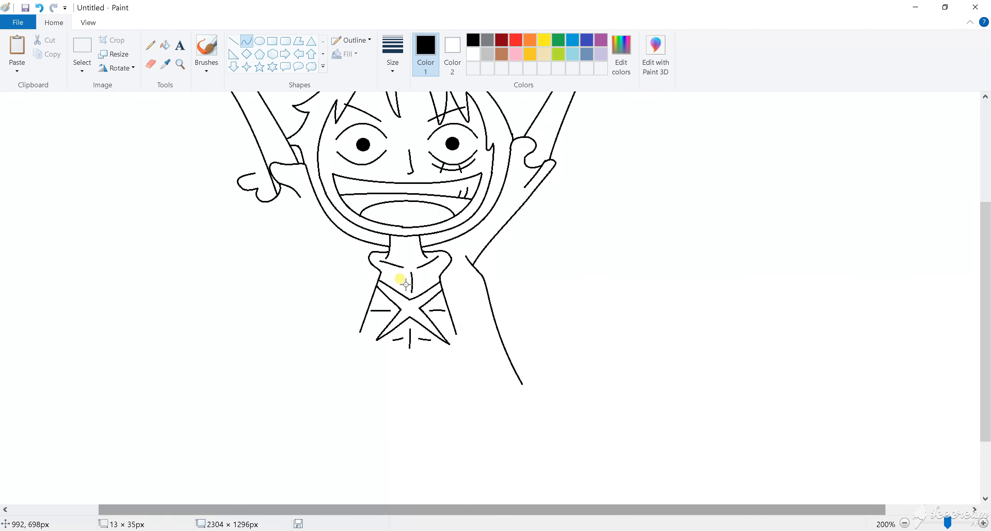
pyautogui.keyDown('ctrl'); pyautogui.scroll(-2, 408, 231); pyautogui.keyUp('ctrl')
pyautogui.keyDown('ctrl'); pyautogui.scroll(2, 185, 173); pyautogui.keyUp('ctrl')
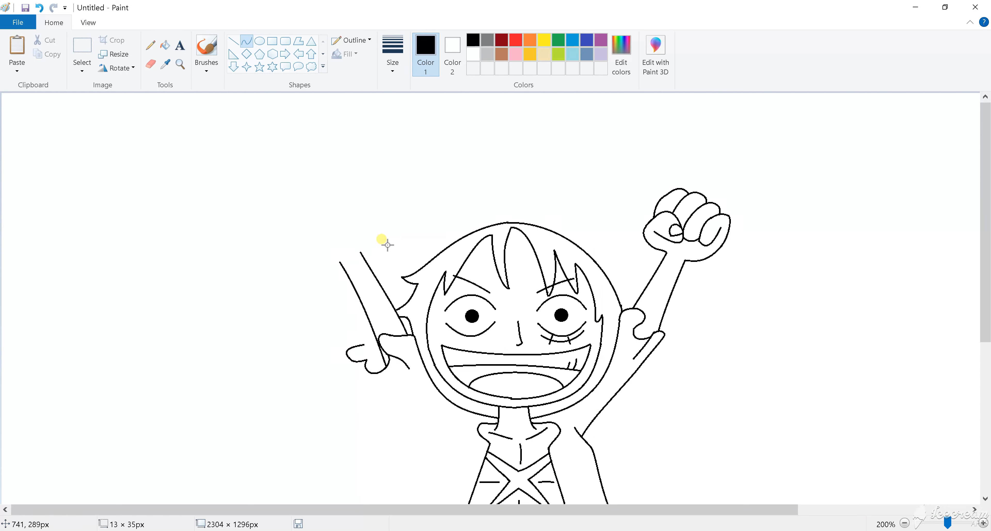
pyautogui.click(151, 64)
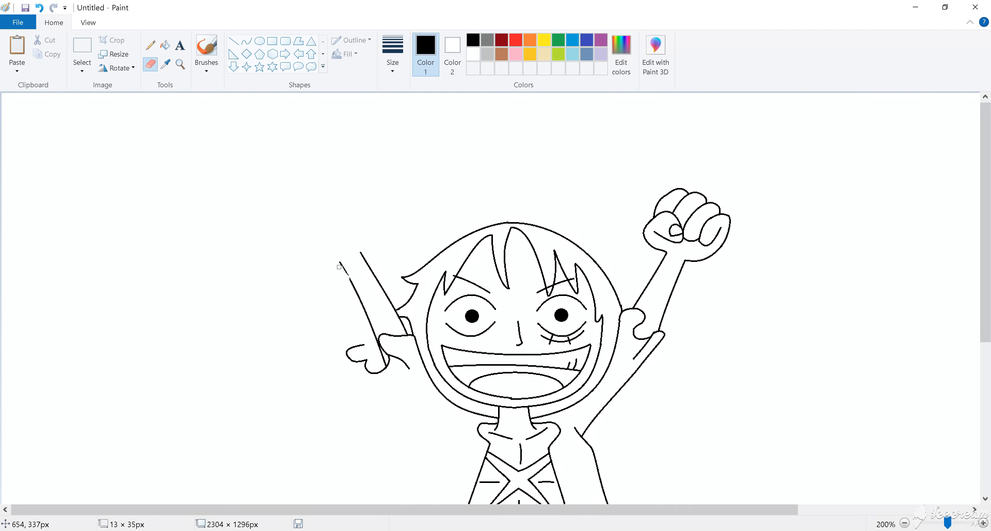
pyautogui.click(247, 41)
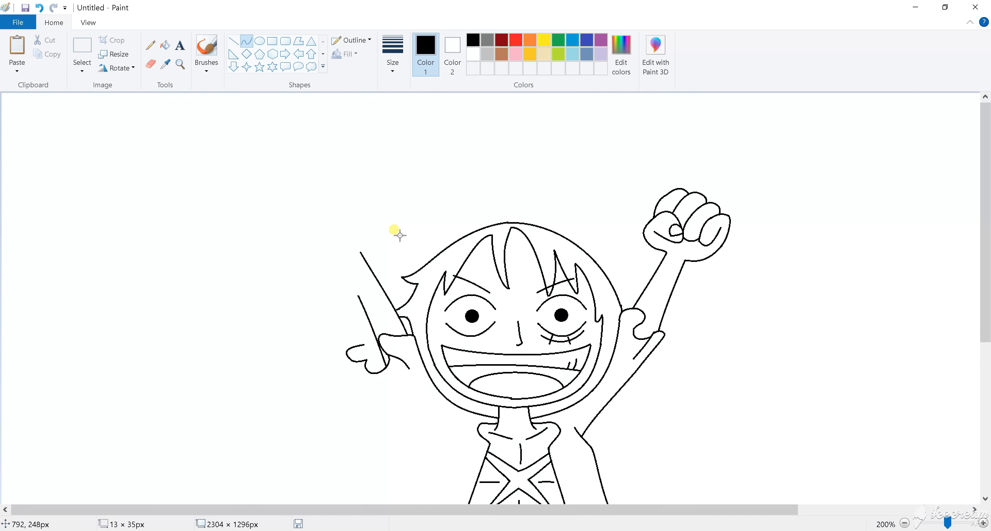
pyautogui.moveTo(359, 297); pyautogui.dragTo(344, 262)
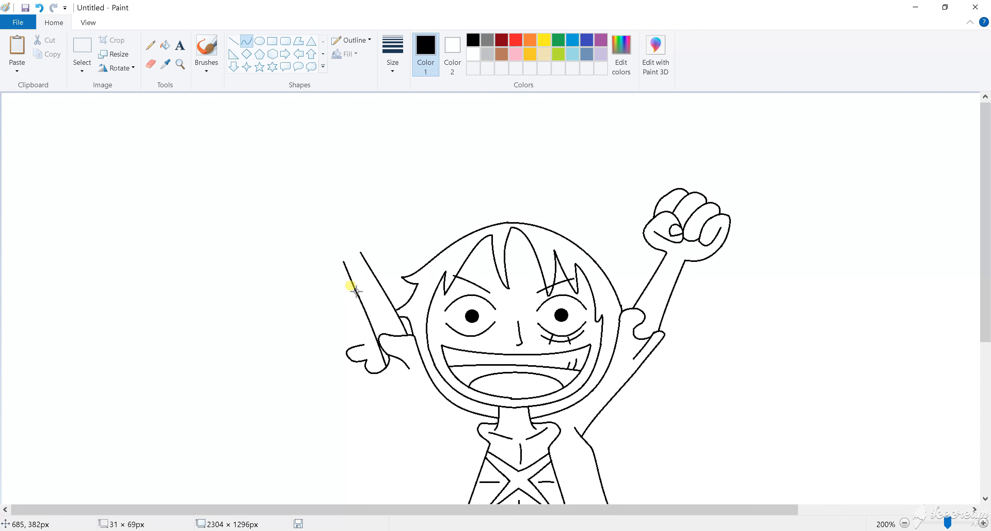
pyautogui.click(150, 64)
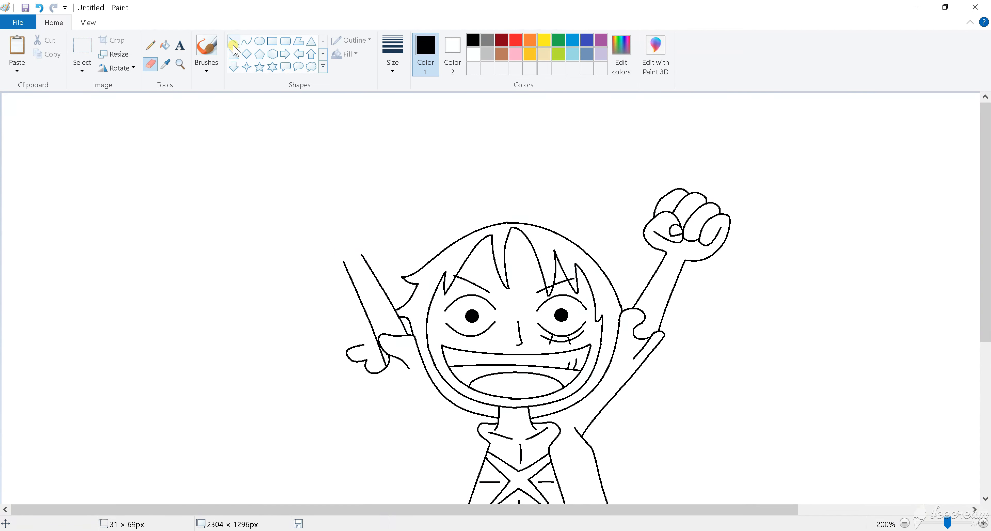
# - Draw the curved base of the left thumb about 36 × 44 px up from the forearm's inner edge and erase its tip
pyautogui.click(247, 41)
pyautogui.moveTo(363, 256)
pyautogui.mouseDown()
pyautogui.moveTo(381, 241)
pyautogui.moveTo(360, 253)
pyautogui.moveTo(376, 221)
pyautogui.moveTo(365, 217)
pyautogui.moveTo(376, 227)
pyautogui.moveTo(393, 221)
pyautogui.moveTo(383, 215)
pyautogui.mouseUp()
pyautogui.click(245, 43)
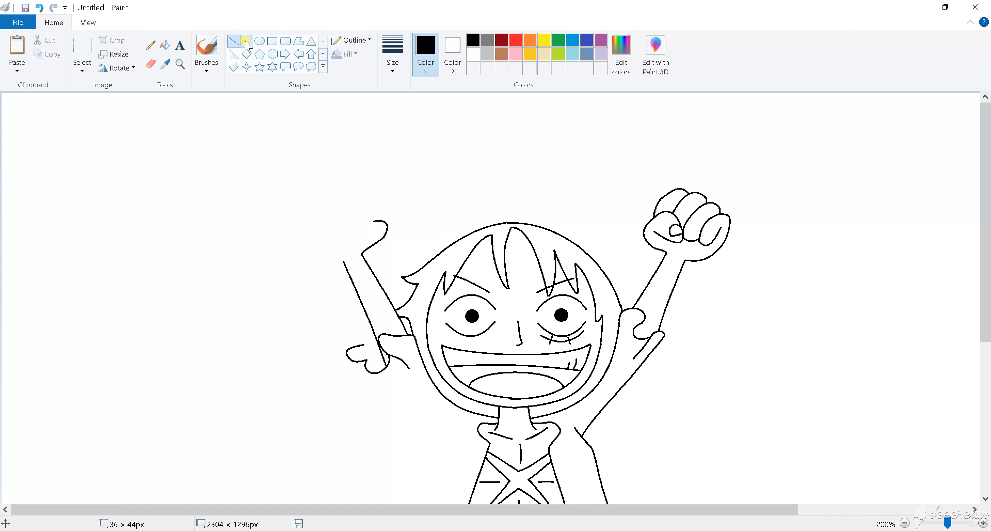
pyautogui.click(151, 66)
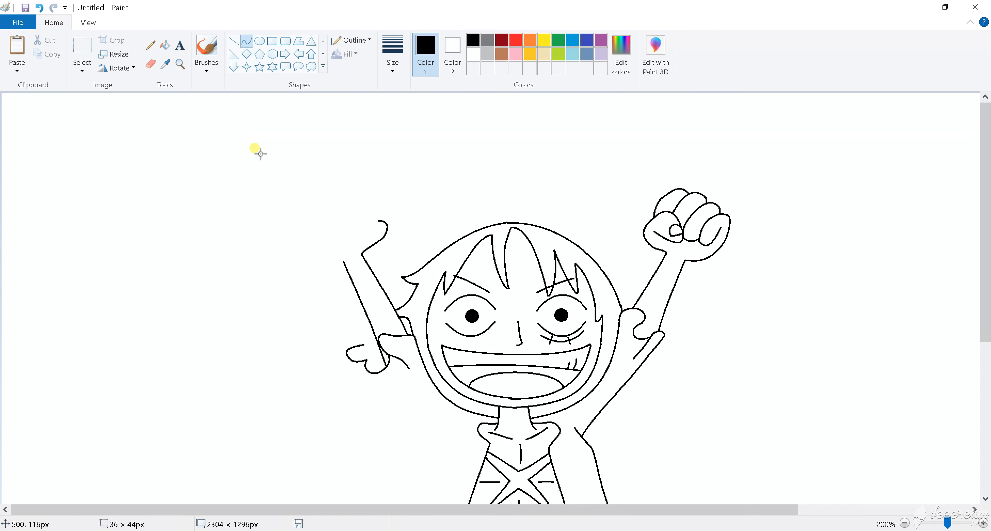
pyautogui.click(381, 220)
# - Draw the left thumb's lower edge as a shallow curve about 51 × 14 px and add its rounded tip
pyautogui.click(246, 41)
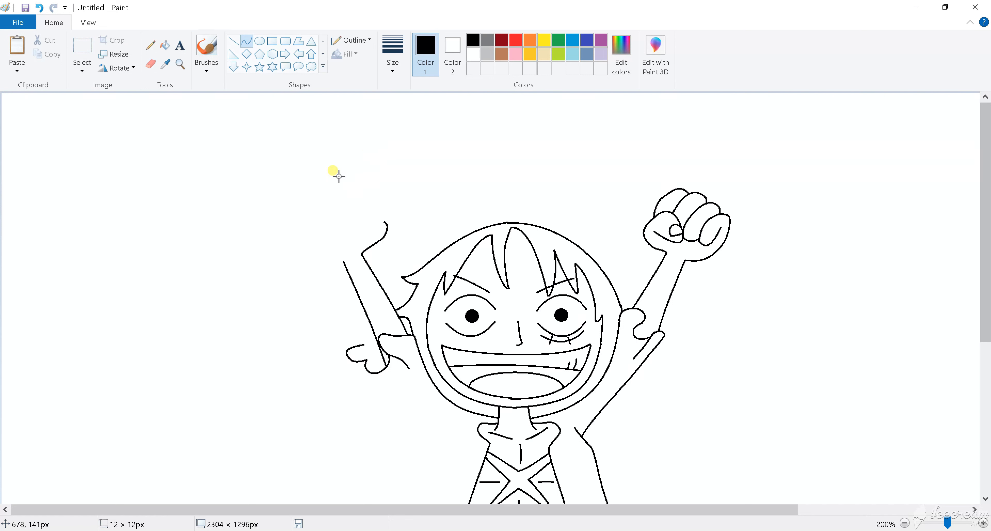
pyautogui.moveTo(386, 221)
pyautogui.mouseDown()
pyautogui.moveTo(365, 215)
pyautogui.moveTo(352, 228)
pyautogui.mouseUp()
pyautogui.hotkey('ctrl', 'z')
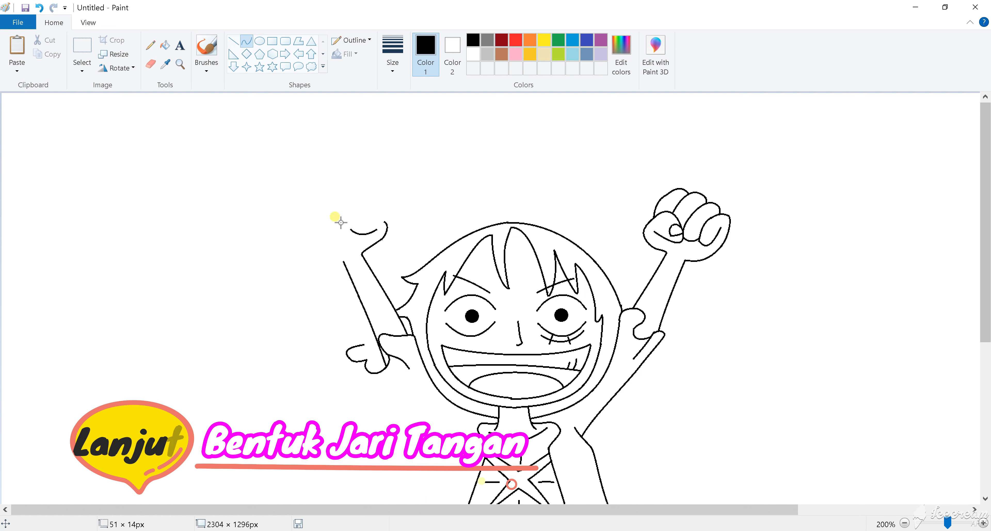
pyautogui.moveTo(351, 230); pyautogui.dragTo(365, 220)
pyautogui.hotkey('ctrl', 'z')
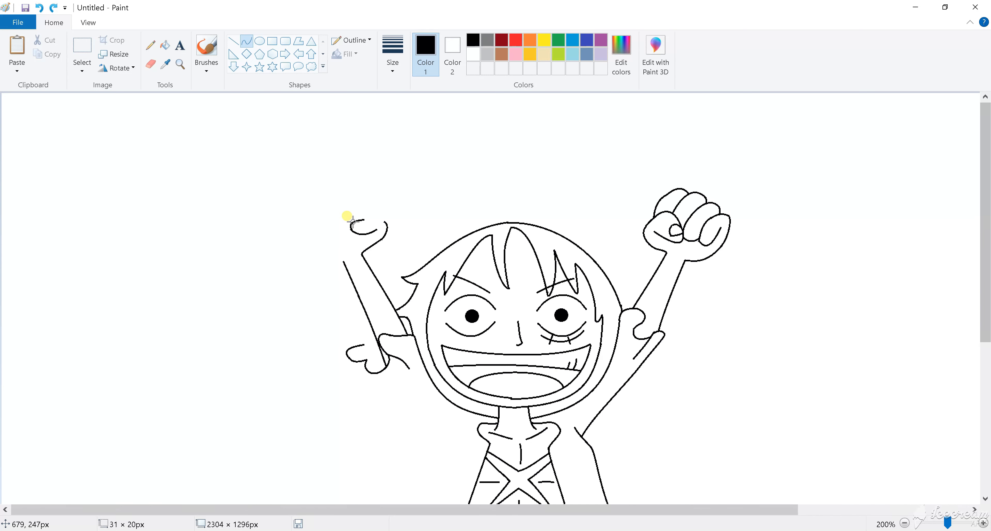
# - Close the left thumb's upper edge and draw a small curved thumbnail about 7 × 21 px at its tip
pyautogui.click(244, 41)
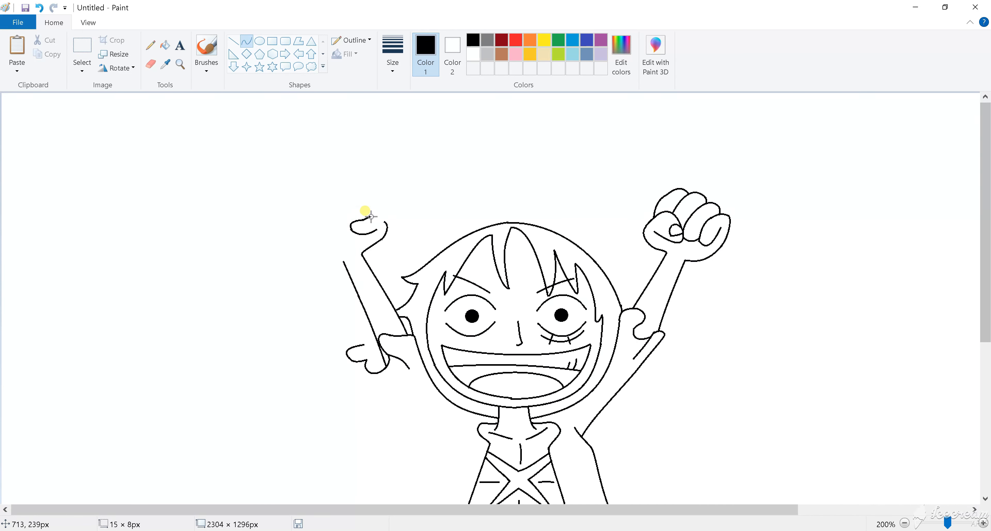
pyautogui.moveTo(371, 216)
pyautogui.mouseDown()
pyautogui.moveTo(385, 222)
pyautogui.moveTo(373, 217)
pyautogui.moveTo(385, 220)
pyautogui.moveTo(358, 231)
pyautogui.moveTo(367, 221)
pyautogui.mouseUp()
pyautogui.click(245, 42)
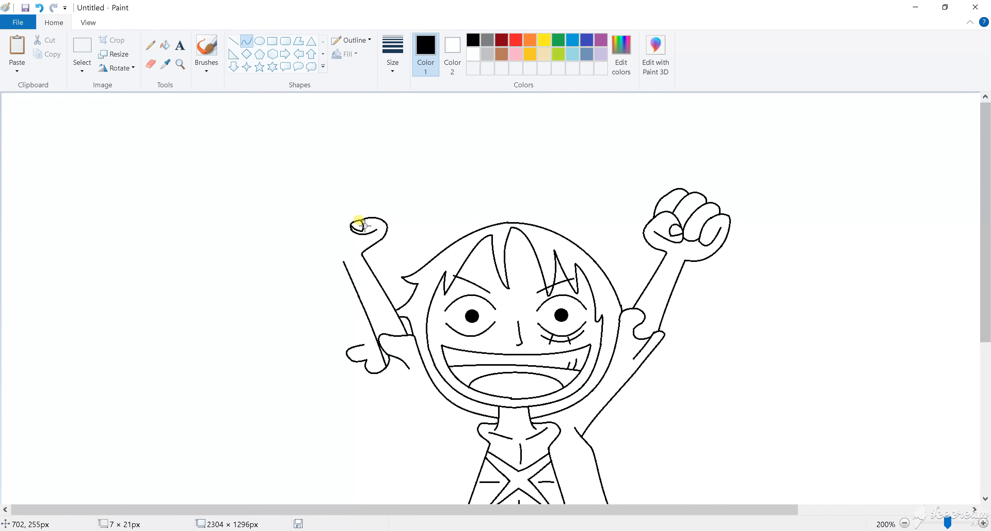
pyautogui.moveTo(365, 227); pyautogui.dragTo(366, 226)
# - Draw the first two folded fingers of the left fist as arcs above the thumb, the first about 56 × 65 px
pyautogui.click(243, 44)
pyautogui.moveTo(377, 219); pyautogui.dragTo(357, 184)
pyautogui.click(234, 41)
pyautogui.click(247, 42)
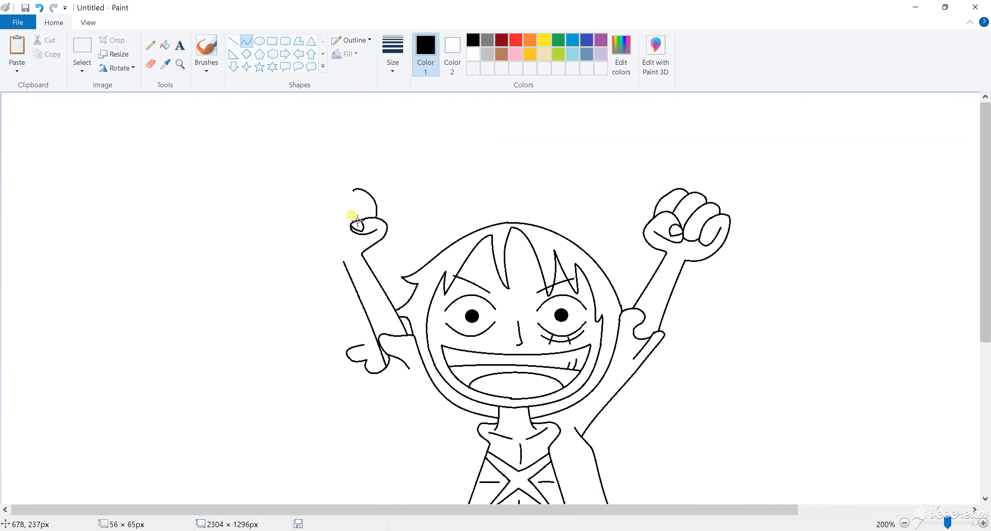
pyautogui.moveTo(362, 221); pyautogui.dragTo(353, 191)
pyautogui.click(235, 44)
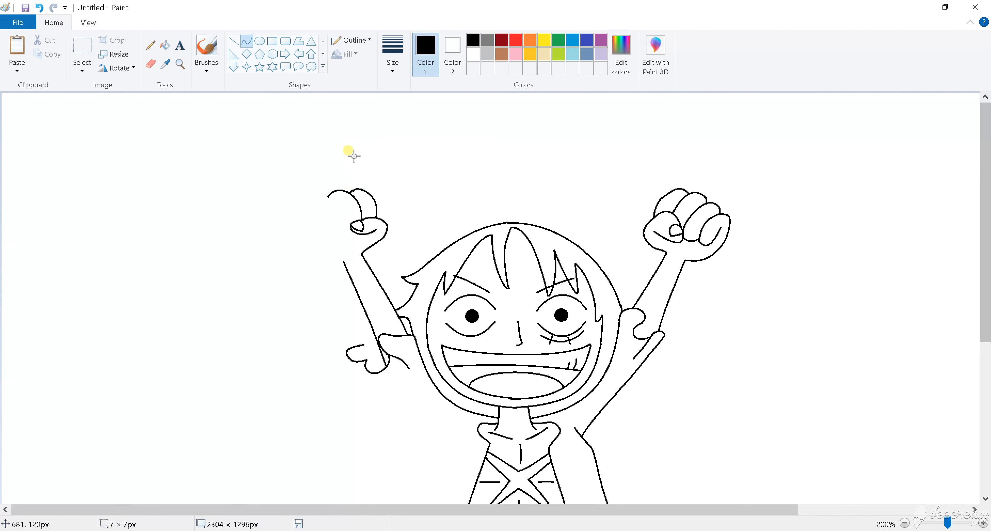
# - Draw the third finger's arc about 66 × 85 px and the little finger's inner curve about 42 × 48 px on the left fist
pyautogui.click(236, 44)
pyautogui.click(246, 43)
pyautogui.moveTo(347, 227); pyautogui.dragTo(323, 189)
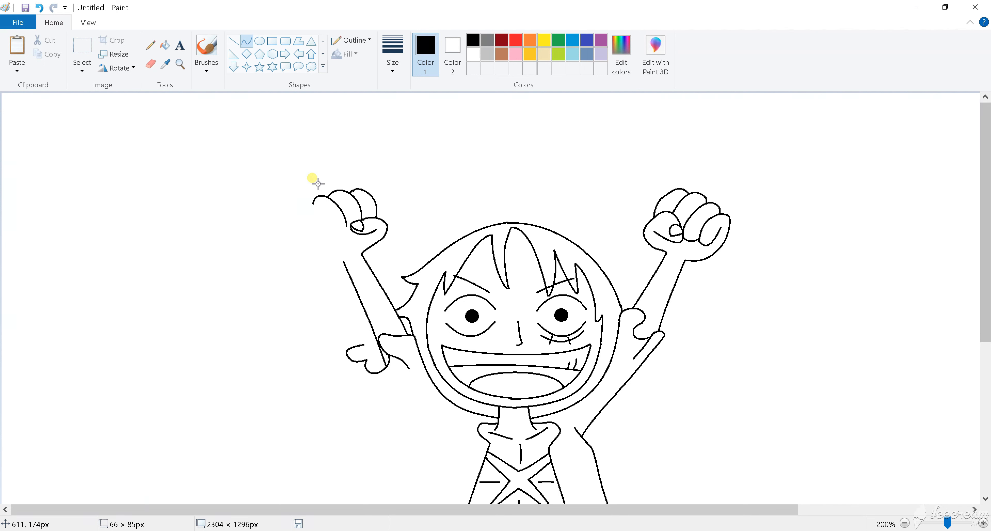
pyautogui.moveTo(321, 186); pyautogui.dragTo(332, 232)
pyautogui.click(246, 42)
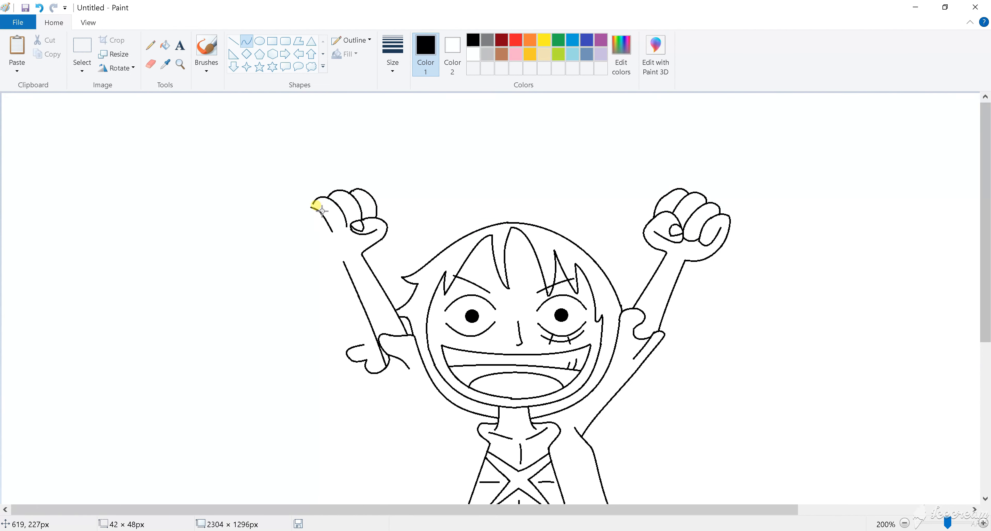
# - Draw the left fist's outer edge as a curve about 29 × 84 px bulging outward from the little finger's knuckle
pyautogui.click(314, 208)
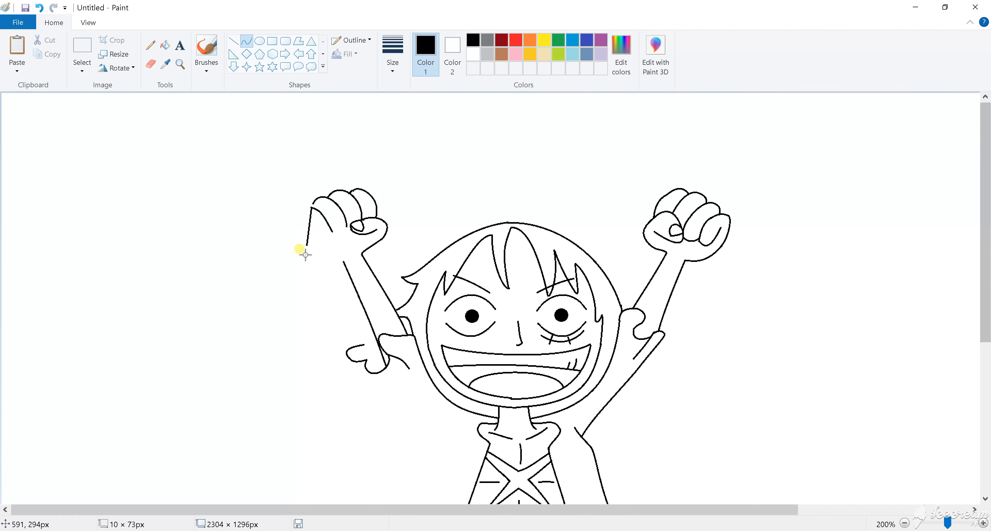
pyautogui.moveTo(306, 254)
pyautogui.mouseDown()
pyautogui.moveTo(313, 249)
pyautogui.moveTo(305, 205)
pyautogui.mouseUp()
pyautogui.moveTo(312, 240); pyautogui.dragTo(298, 228)
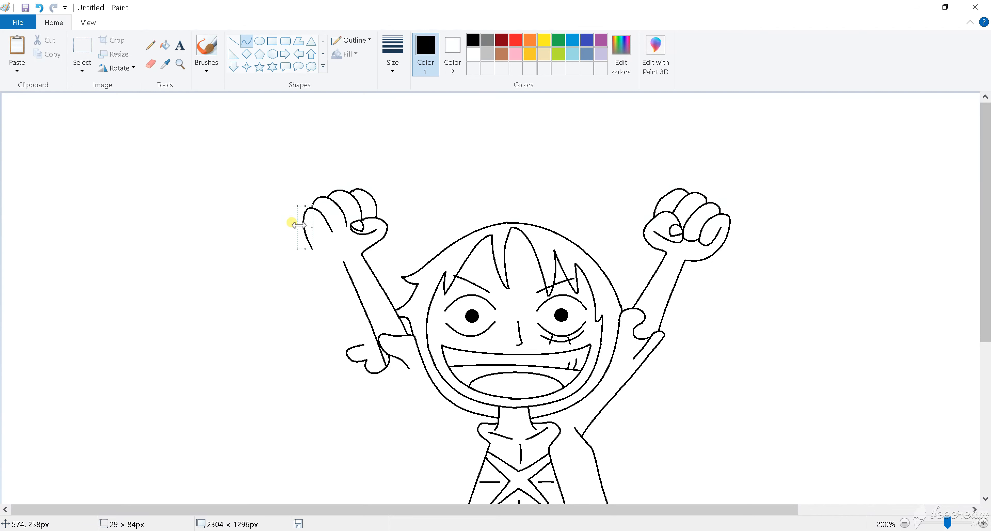
pyautogui.click(234, 41)
pyautogui.click(248, 48)
# - Close the gap between the left fist's last two knuckles with a 4 × 11 px curve and draw the little finger's rounded bottom edge
pyautogui.scroll(1, 308, 201)
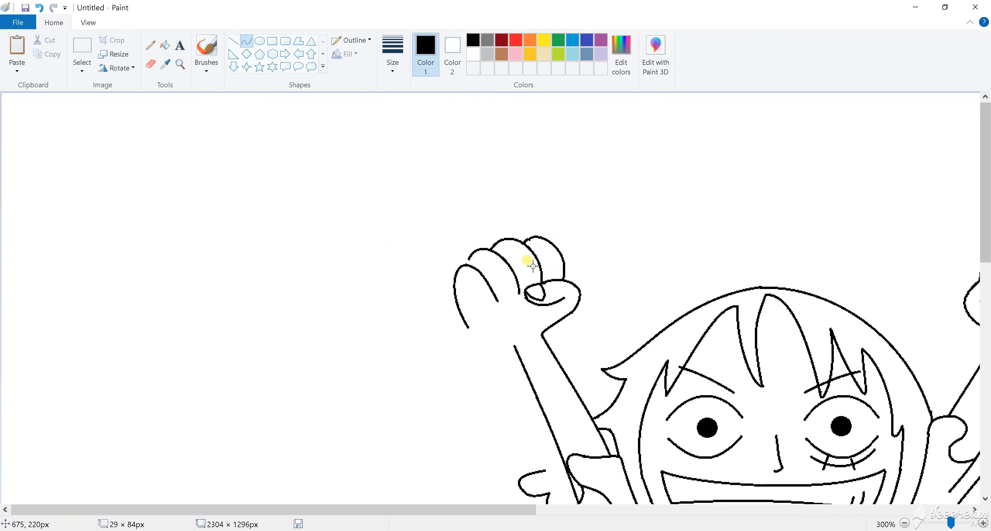
pyautogui.moveTo(470, 258); pyautogui.dragTo(471, 257)
pyautogui.click(235, 43)
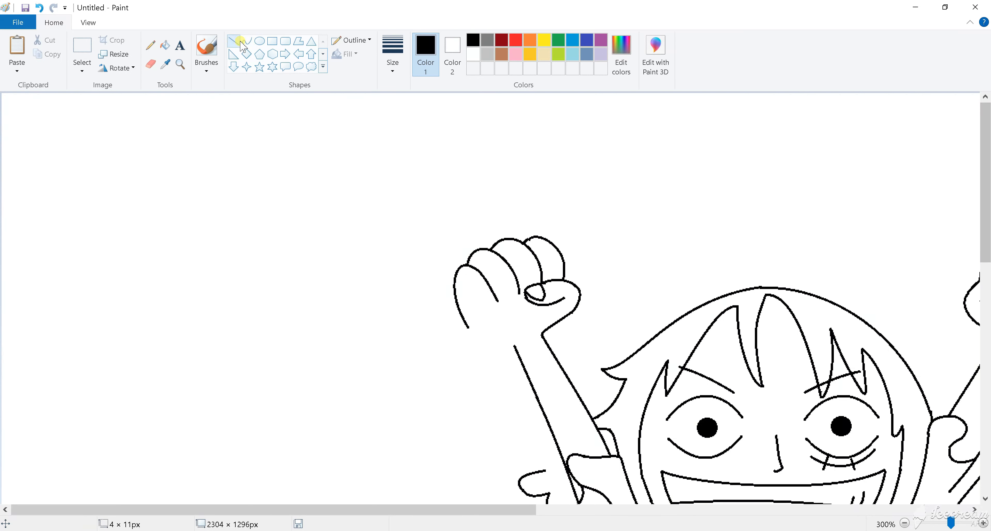
pyautogui.click(247, 45)
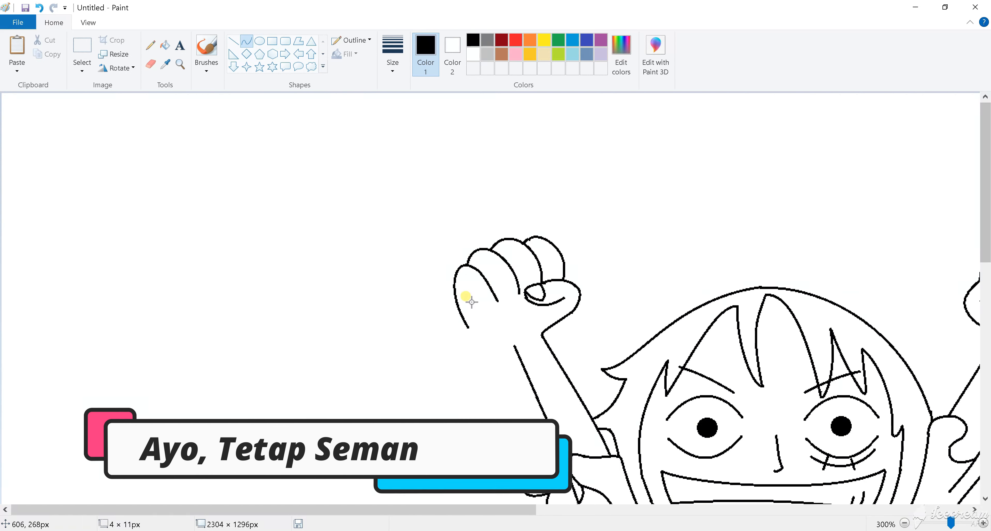
pyautogui.moveTo(470, 301)
pyautogui.mouseDown()
pyautogui.moveTo(479, 316)
pyautogui.moveTo(499, 303)
pyautogui.mouseUp()
pyautogui.click(244, 43)
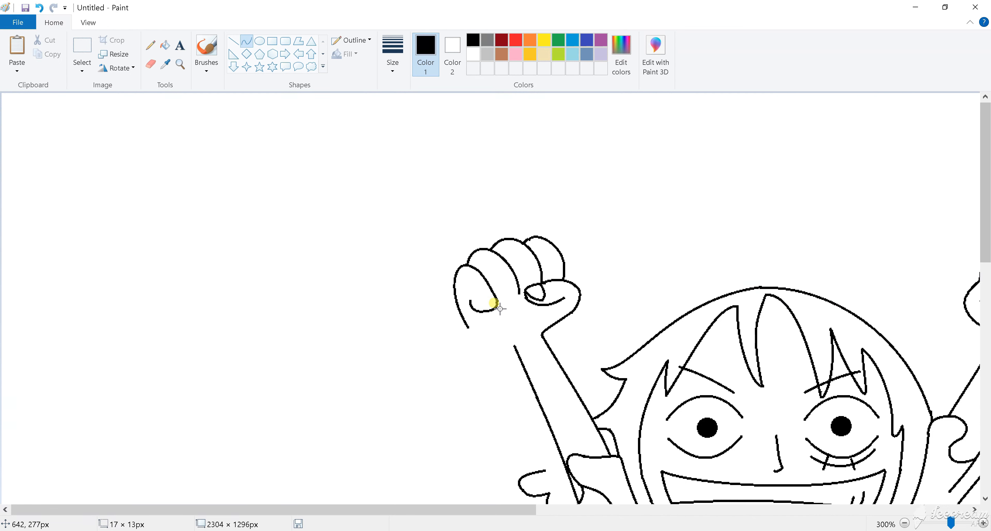
# - Extend the left fist's little-finger crease with a 3 × 11 px curve and close the third finger's bottom with a 28 × 13 px curve
pyautogui.click(246, 45)
pyautogui.moveTo(470, 301); pyautogui.dragTo(470, 294)
pyautogui.click(241, 43)
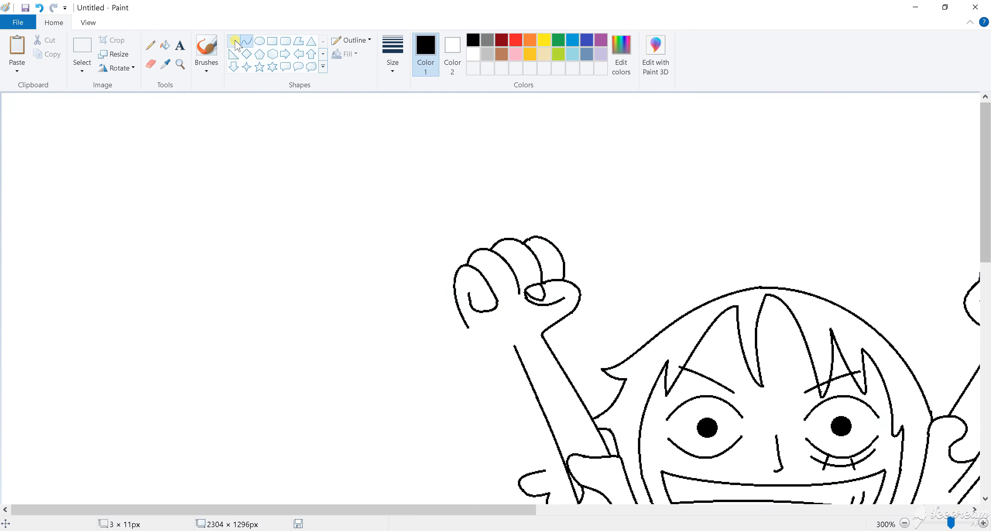
pyautogui.moveTo(489, 303)
pyautogui.mouseDown()
pyautogui.moveTo(520, 294)
pyautogui.moveTo(513, 302)
pyautogui.mouseUp()
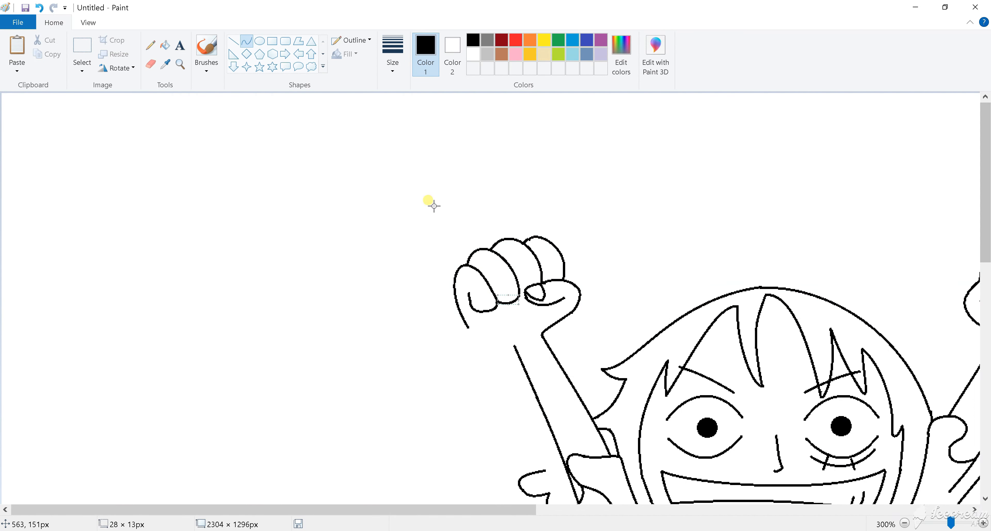
# - Undo the short connector beside the left thumb and redraw it as a curve about 9 × 3 px joining the fingers to the thumb
pyautogui.click(246, 43)
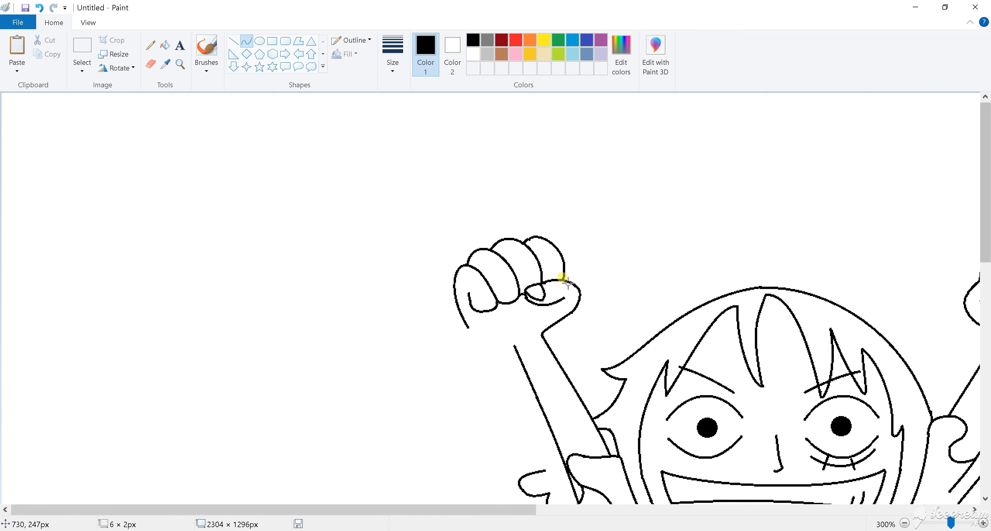
pyautogui.hotkey('ctrl', 'z')
pyautogui.moveTo(519, 296); pyautogui.dragTo(528, 295)
# - Draw the left fist's lower edge as a curve about 61 × 26 px from its outer edge to the forearm's outer line
pyautogui.scroll(-2, 624, 228)
pyautogui.scroll(1, 350, 250)
pyautogui.click(235, 41)
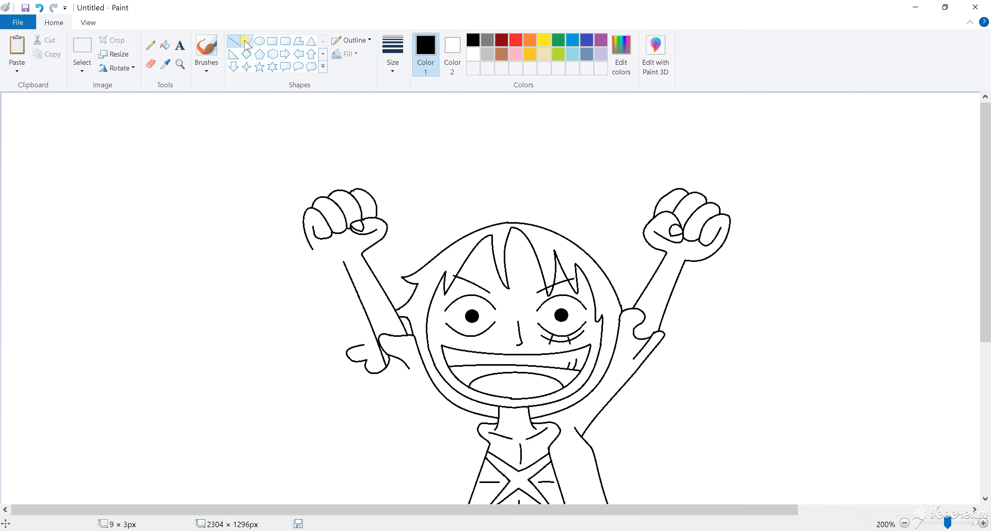
pyautogui.click(246, 43)
pyautogui.moveTo(312, 251)
pyautogui.mouseDown()
pyautogui.moveTo(339, 257)
pyautogui.moveTo(323, 261)
pyautogui.mouseUp()
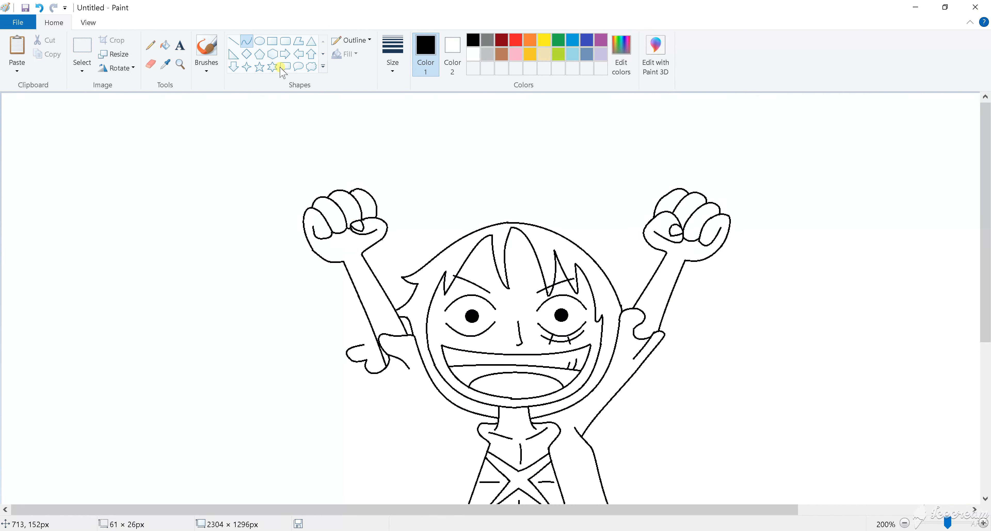
# - Select an area of about 331 × 247 px around the right fist and move it slightly down and inward to shorten the arm
pyautogui.scroll(-1, 350, 254)
pyautogui.scroll(1, 374, 297)
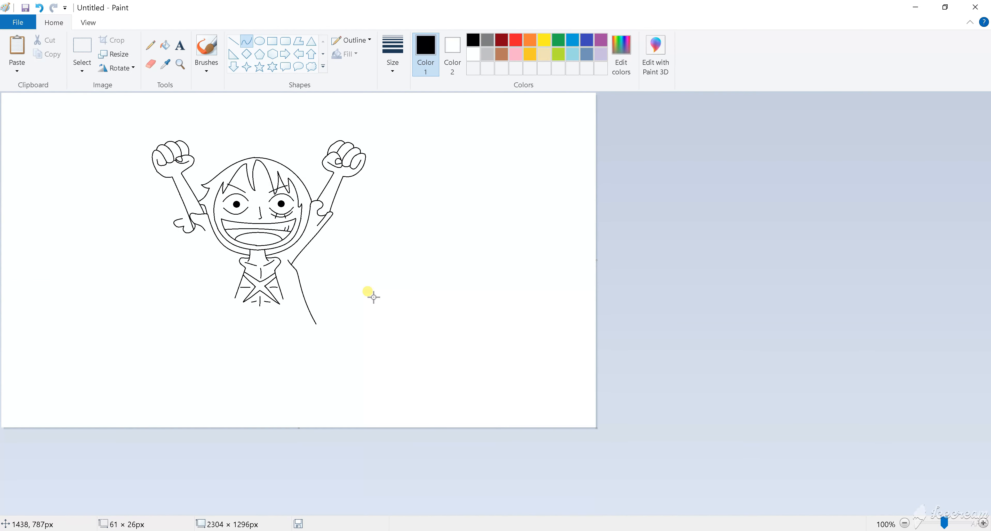
pyautogui.click(82, 50)
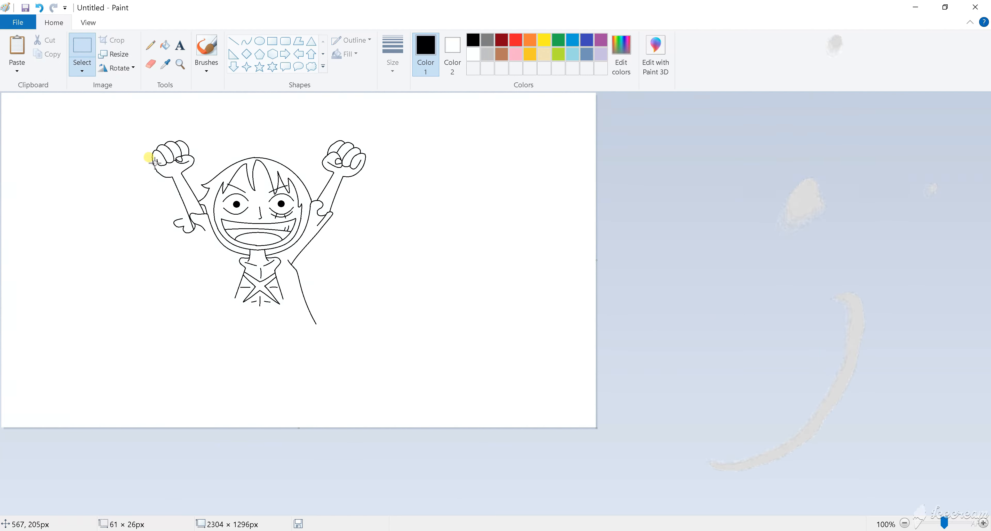
pyautogui.scroll(1, 238, 205)
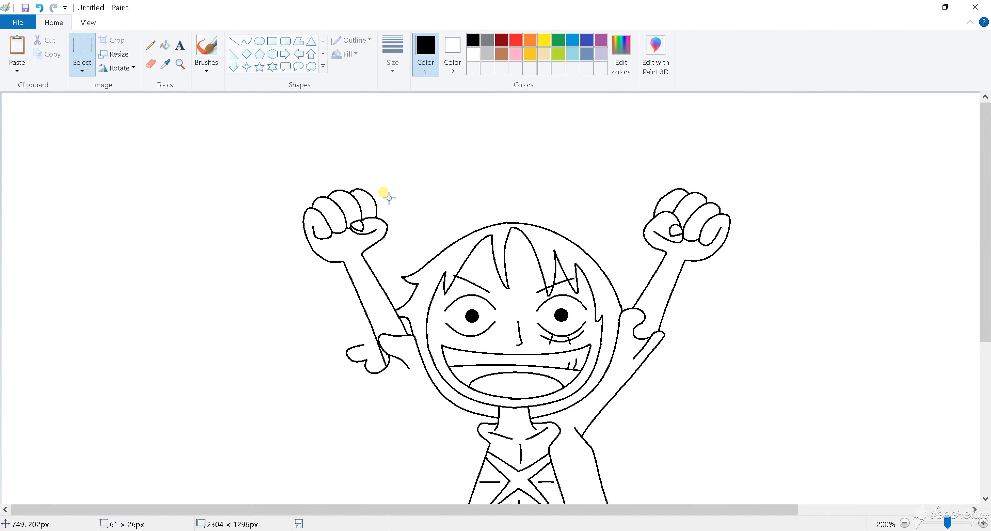
pyautogui.moveTo(616, 155); pyautogui.dragTo(785, 287)
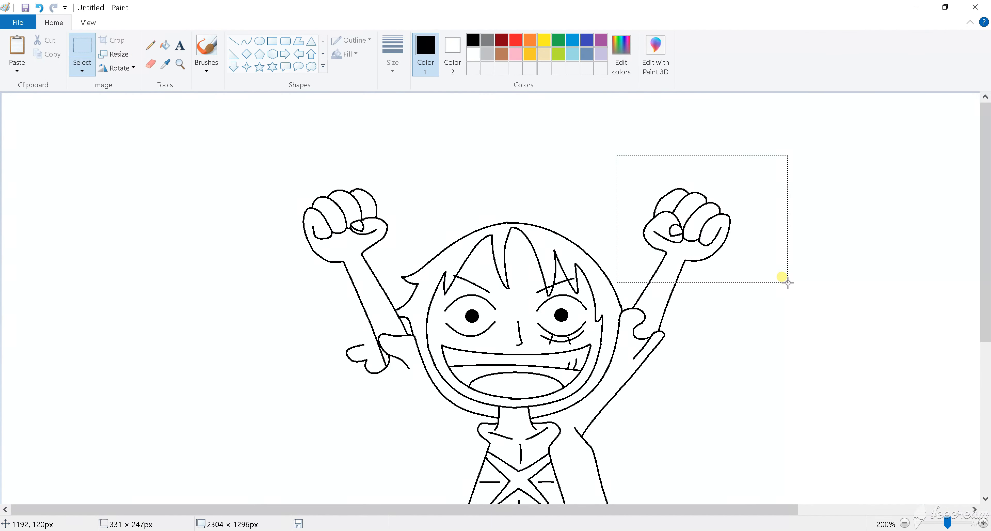
pyautogui.moveTo(704, 223); pyautogui.dragTo(693, 234)
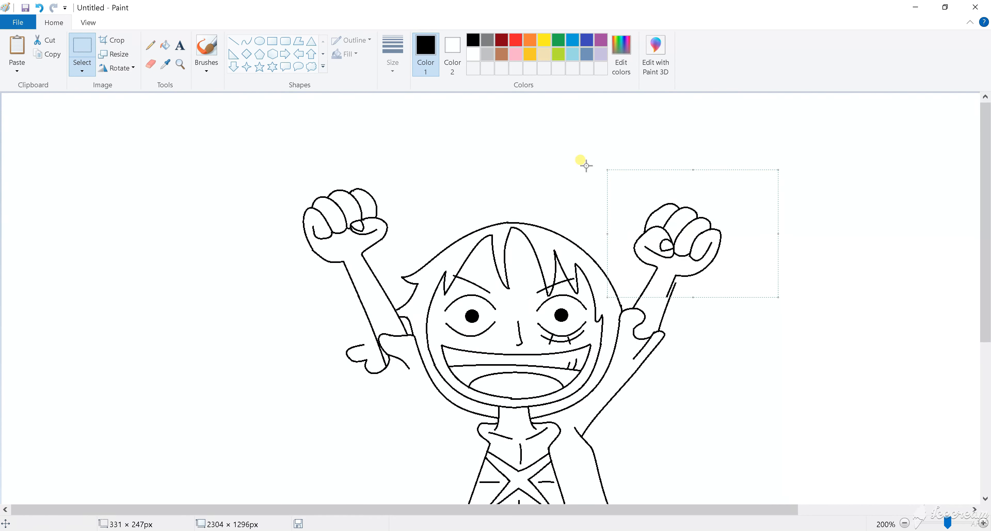
# - Select an area of about 296 × 203 px around the left fist and move it slightly down and inward
pyautogui.moveTo(246, 158); pyautogui.dragTo(399, 264)
pyautogui.moveTo(354, 204); pyautogui.dragTo(366, 219)
pyautogui.press('Left')
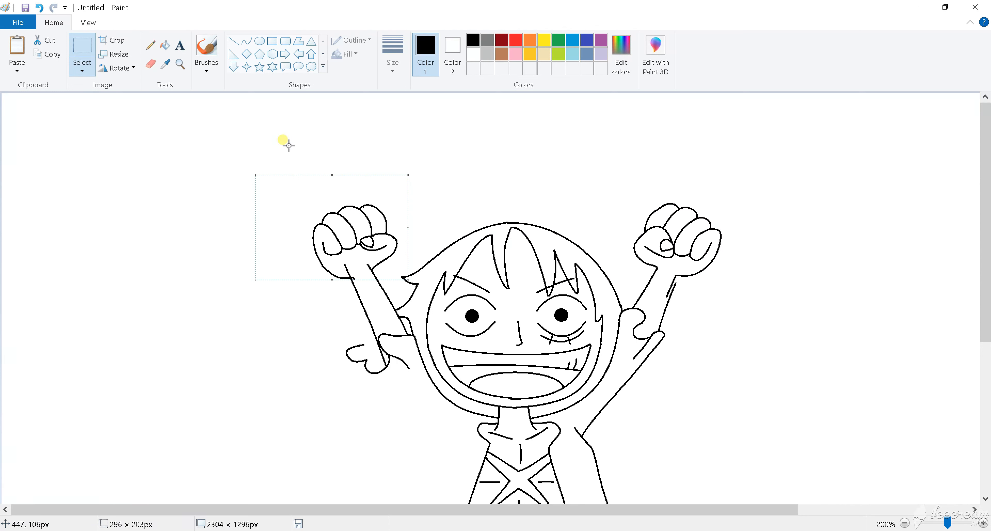
# - Erase the misaligned sections of the outer forearm lines on both arms below the wrists
pyautogui.click(244, 43)
pyautogui.click(151, 67)
pyautogui.scroll(1, 403, 307)
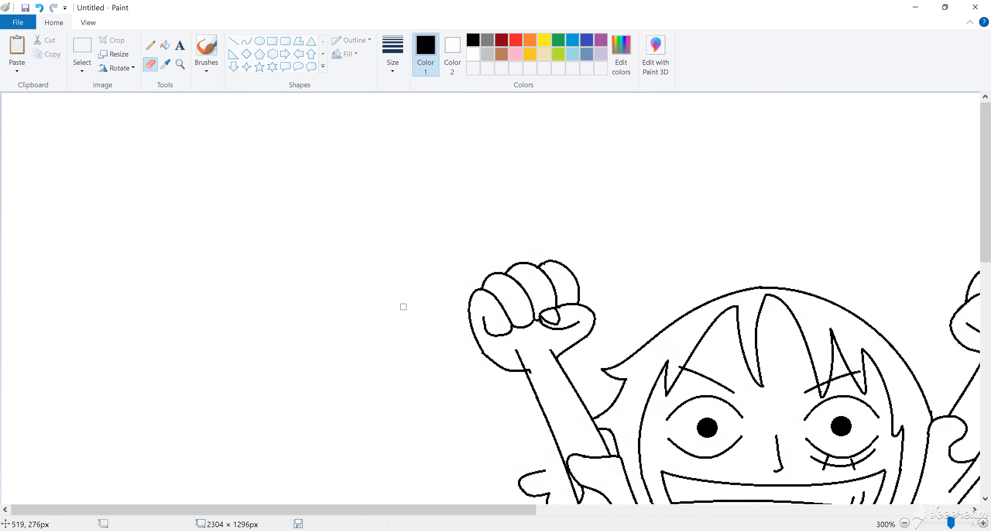
pyautogui.scroll(-2, 462, 250)
pyautogui.scroll(1, 532, 182)
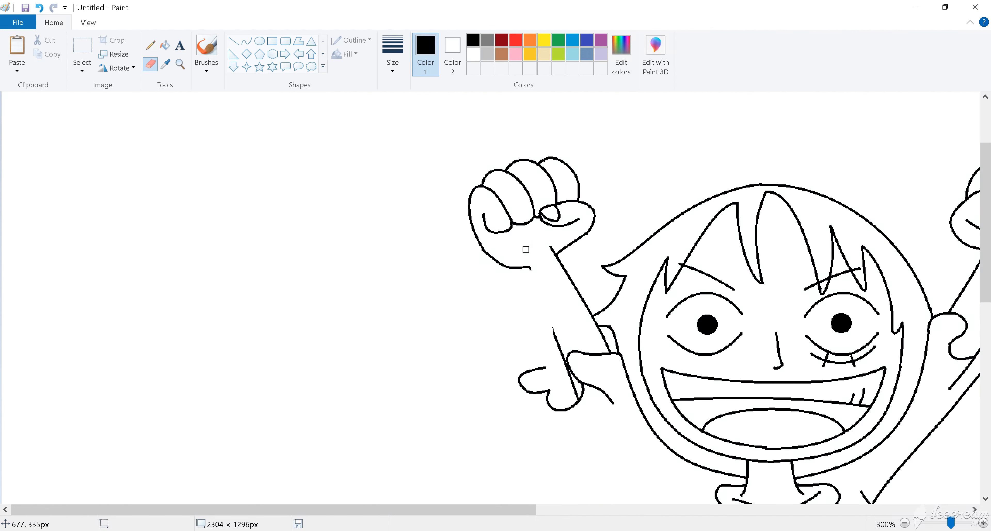
pyautogui.scroll(-1, 526, 250)
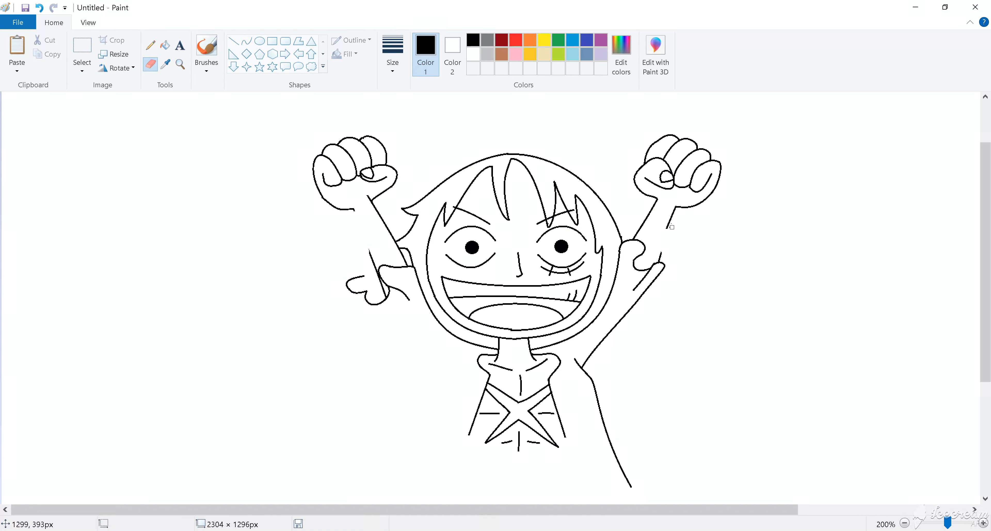
# - Reconnect the outer forearm lines with curves, about 33 × 88 px on the left arm and 13 × 49 px on the right arm
pyautogui.click(247, 41)
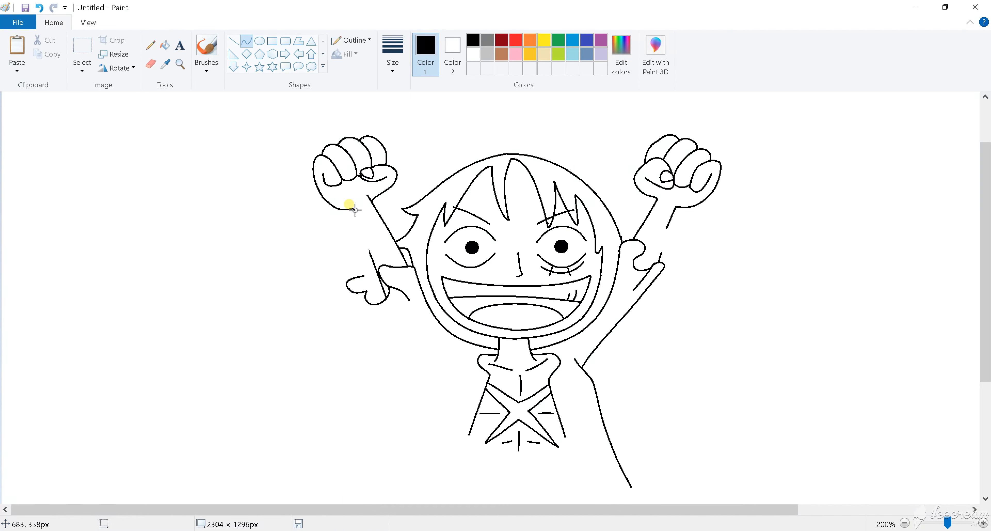
pyautogui.moveTo(354, 210); pyautogui.dragTo(372, 253)
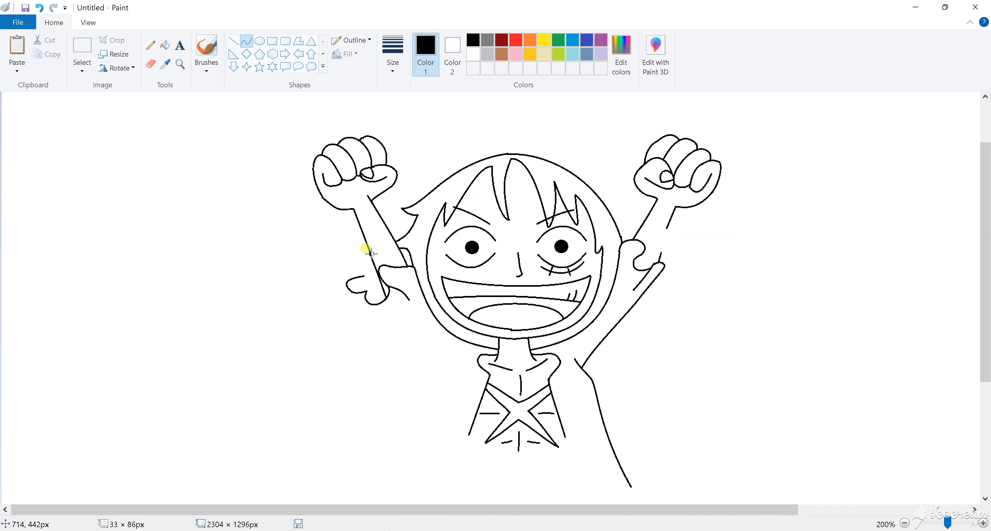
pyautogui.scroll(-1, 526, 219)
pyautogui.scroll(1, 649, 284)
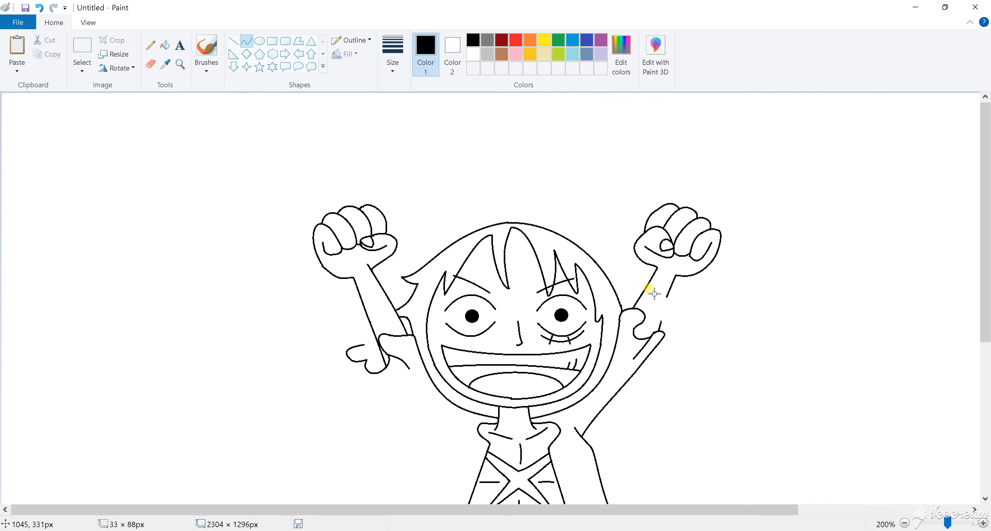
pyautogui.moveTo(668, 298); pyautogui.dragTo(661, 323)
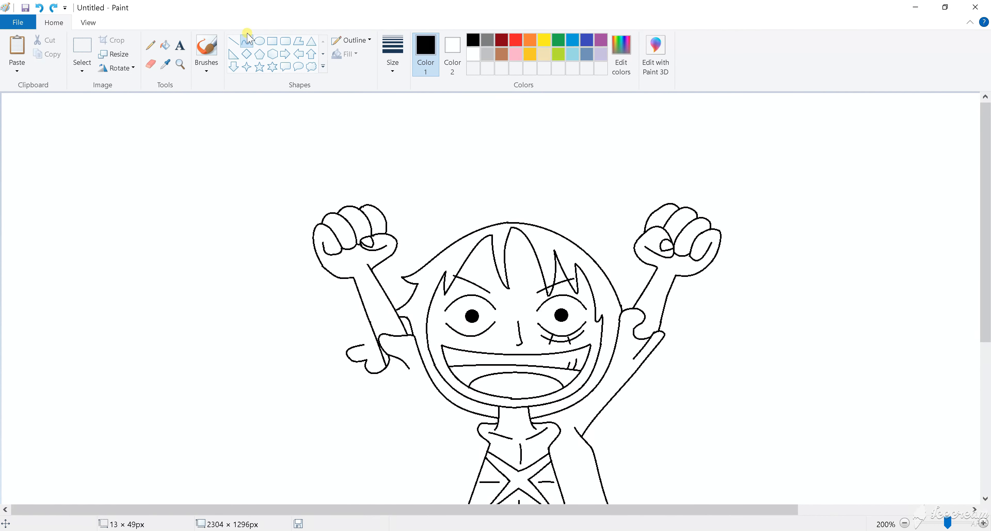
# - Erase the stray line end protruding into the left wrist below the thumb
pyautogui.click(150, 64)
pyautogui.scroll(1, 723, 211)
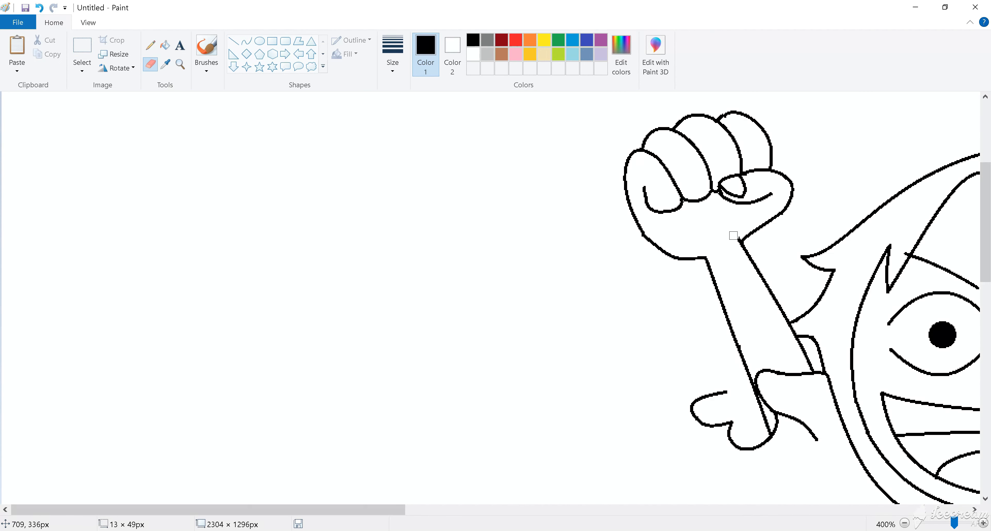
pyautogui.scroll(-1, 665, 212)
pyautogui.scroll(2, 518, 174)
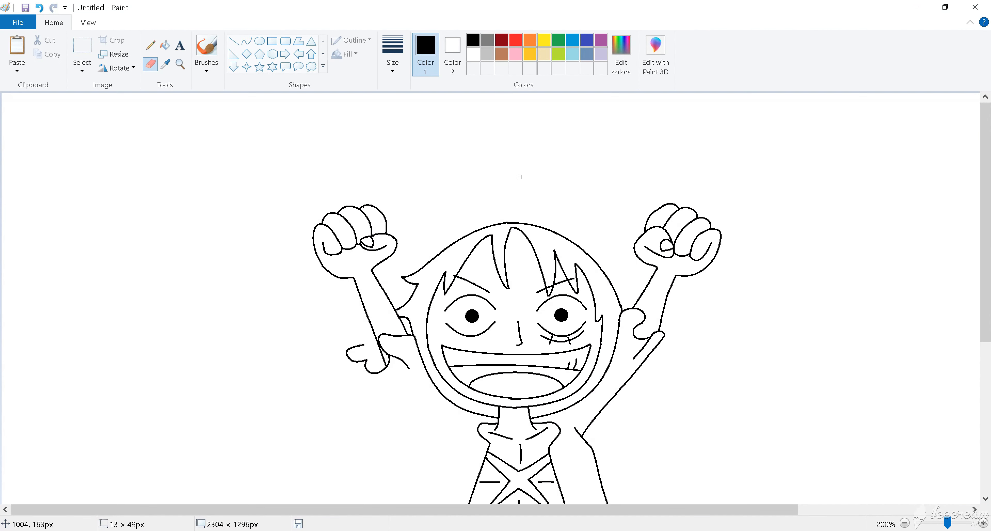
# - Start the hat brim's edge at the left fist's thumb with a rising 66 × 38 px curve, continued by a short 15 × 5 px curve
pyautogui.click(246, 41)
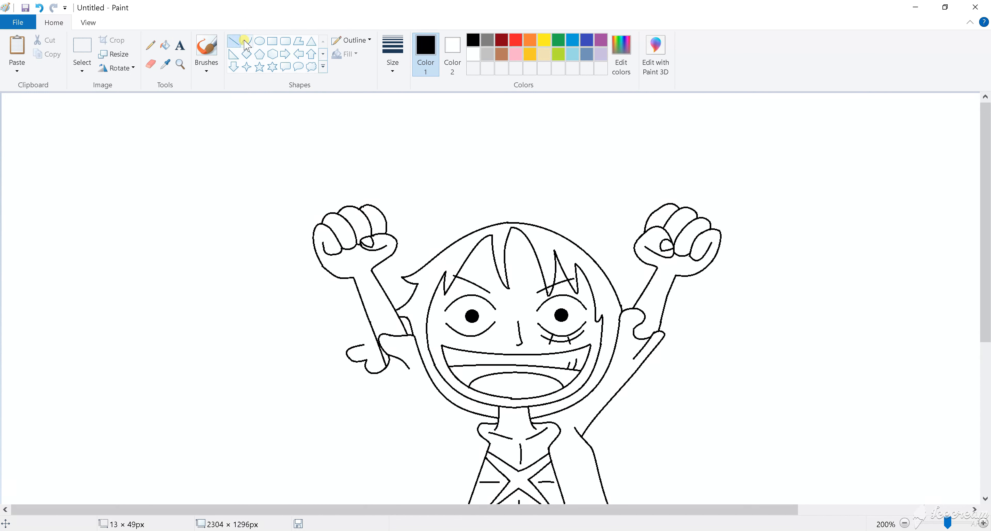
pyautogui.moveTo(398, 245); pyautogui.dragTo(429, 228)
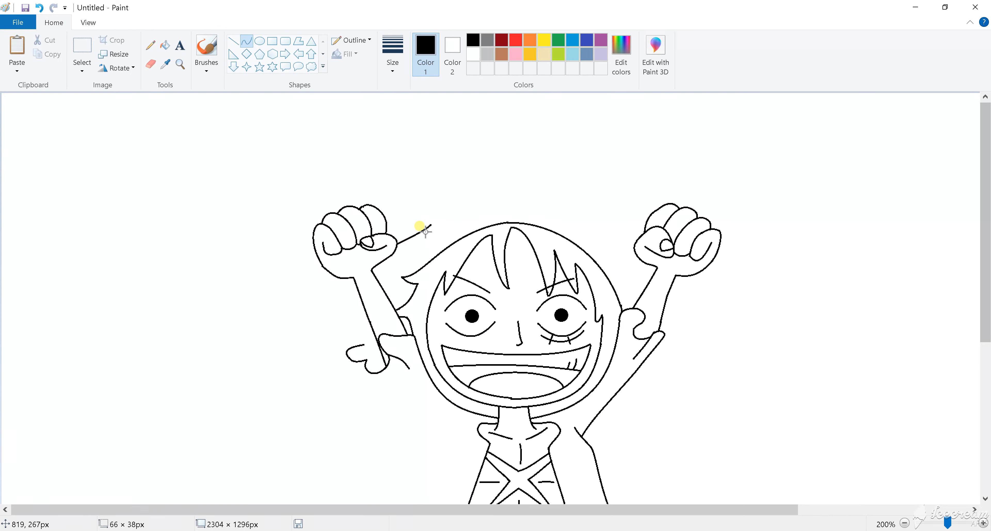
pyautogui.click(244, 45)
pyautogui.moveTo(433, 225); pyautogui.dragTo(438, 222)
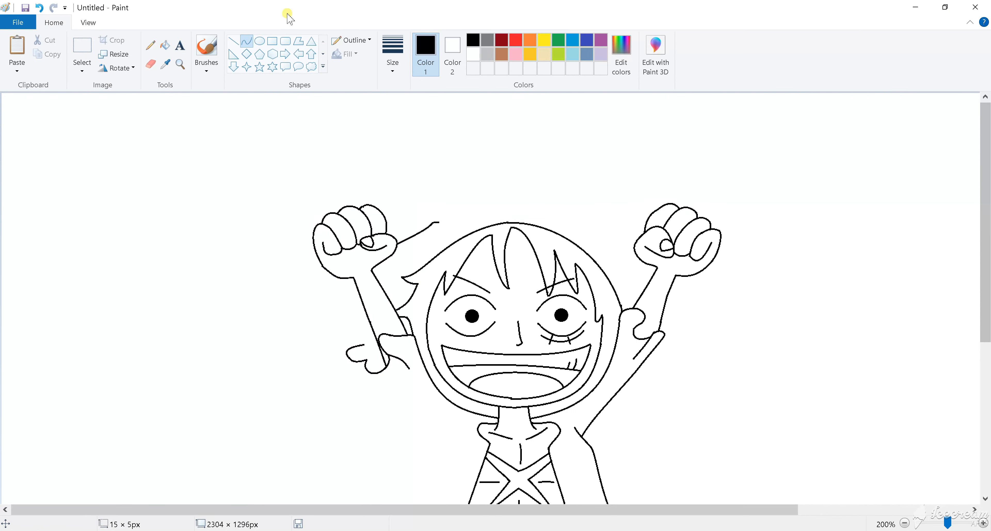
# - Extend the hat brim's edge above the hair with a rising curve about 58 × 27 px and a small bump about 22 × 7 px
pyautogui.moveTo(438, 223); pyautogui.dragTo(470, 211)
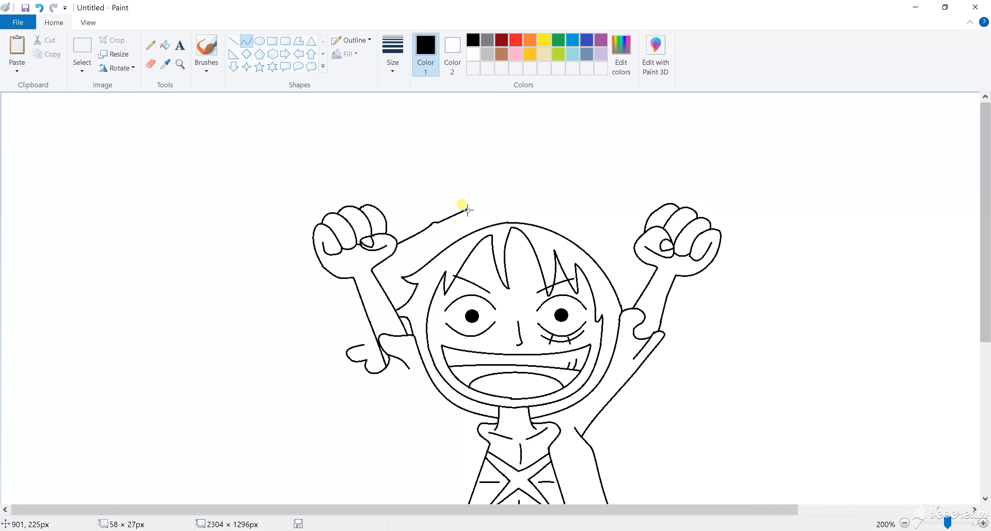
pyautogui.click(444, 224)
pyautogui.click(445, 224)
pyautogui.click(246, 42)
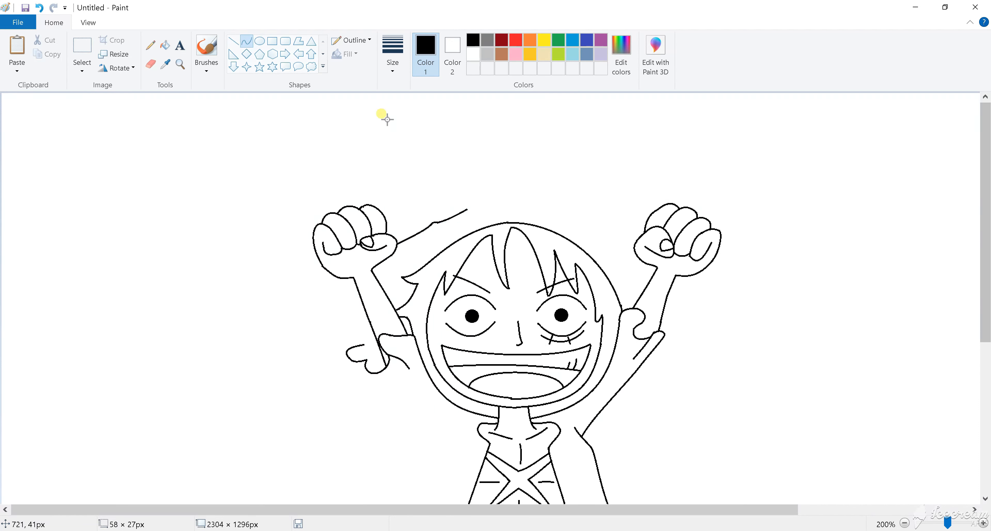
pyautogui.moveTo(467, 210); pyautogui.dragTo(475, 208)
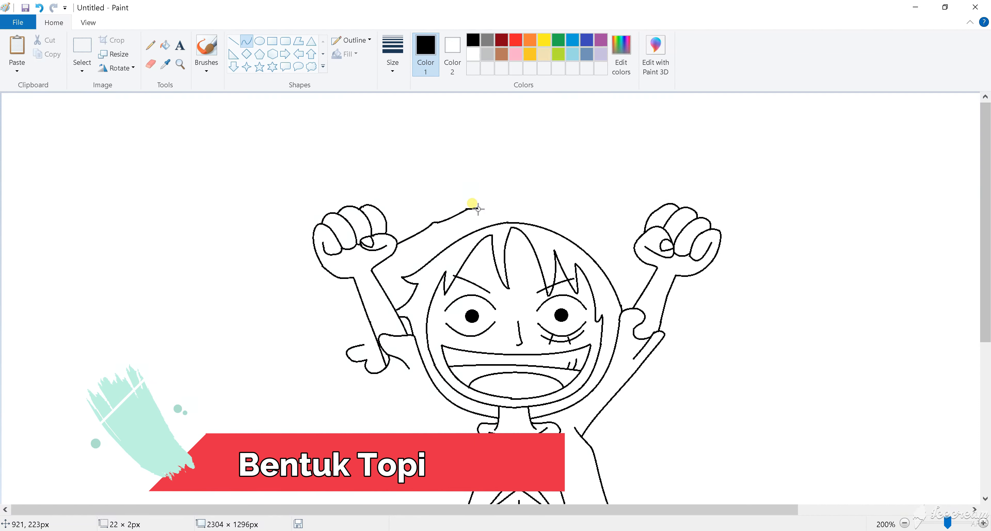
pyautogui.click(470, 207)
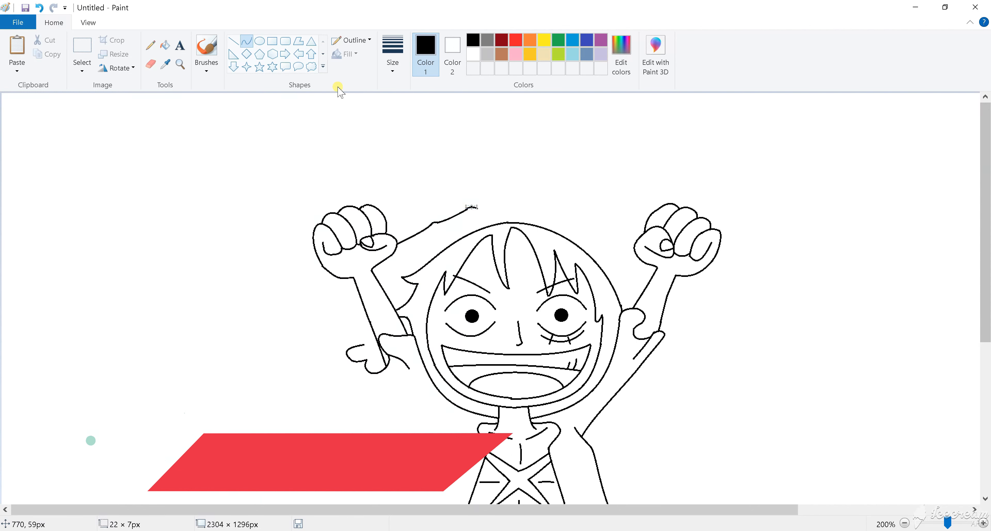
# - Continue the hat brim's edge to above the head's centre with curves about 27 × 13 px and 66 × 11 px
pyautogui.click(243, 43)
pyautogui.moveTo(478, 209)
pyautogui.mouseDown()
pyautogui.moveTo(495, 204)
pyautogui.moveTo(482, 207)
pyautogui.mouseUp()
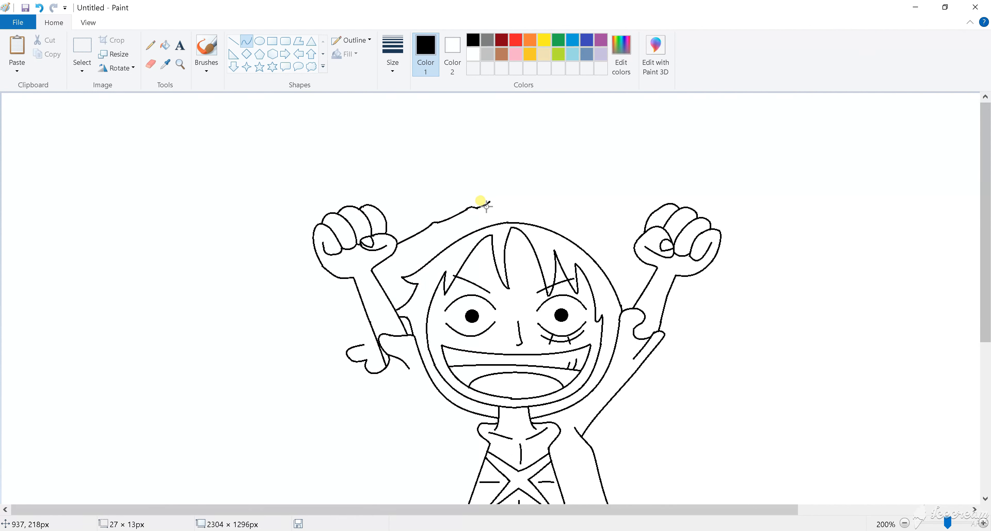
pyautogui.click(235, 44)
pyautogui.click(247, 43)
pyautogui.moveTo(490, 202); pyautogui.dragTo(523, 200)
pyautogui.click(515, 207)
# - Continue the hat brim's edge down the right side with curves about 55 × 15 px and 43 × 18 px
pyautogui.click(234, 43)
pyautogui.click(246, 42)
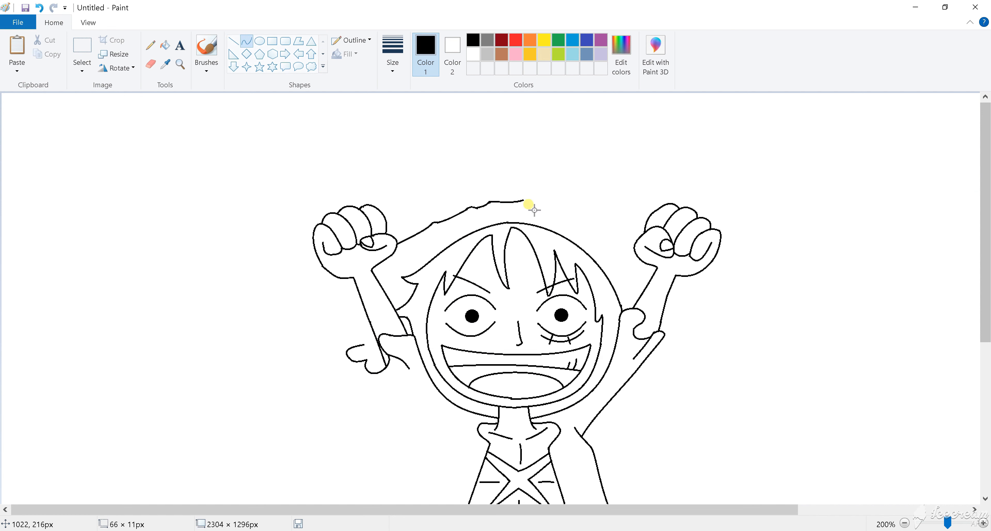
pyautogui.moveTo(524, 200); pyautogui.dragTo(549, 206)
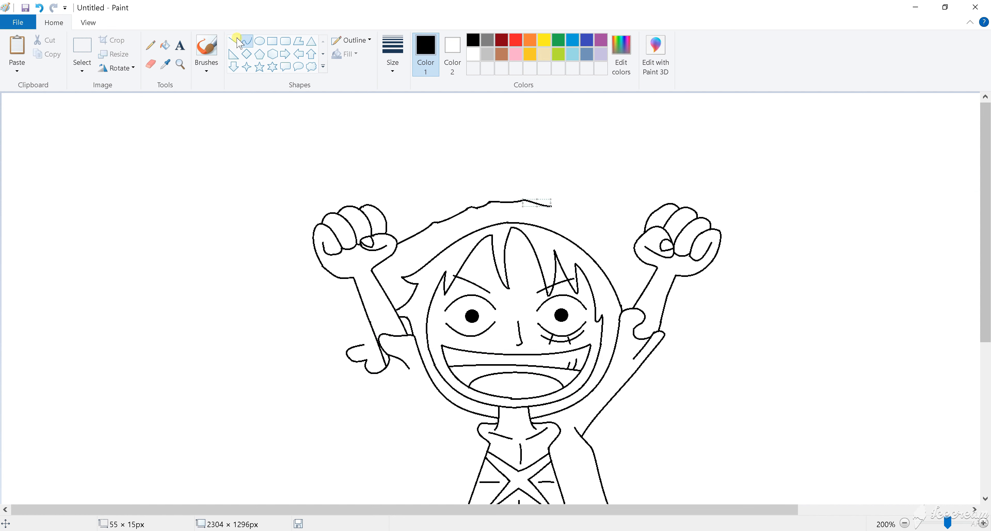
pyautogui.click(234, 41)
pyautogui.click(247, 41)
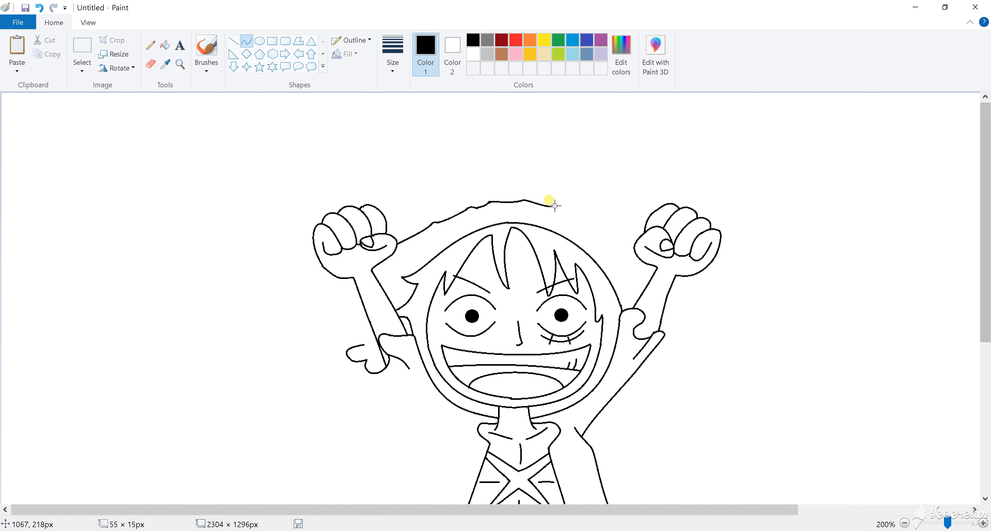
pyautogui.keyDown('ctrl'); pyautogui.scroll(1, 514, 231); pyautogui.keyUp('ctrl')
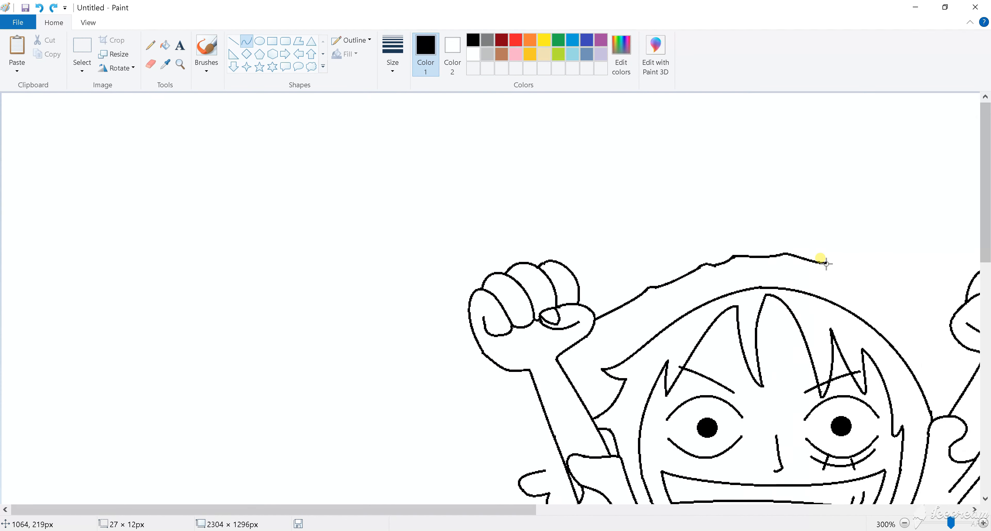
pyautogui.moveTo(826, 265); pyautogui.dragTo(859, 275)
pyautogui.click(843, 269)
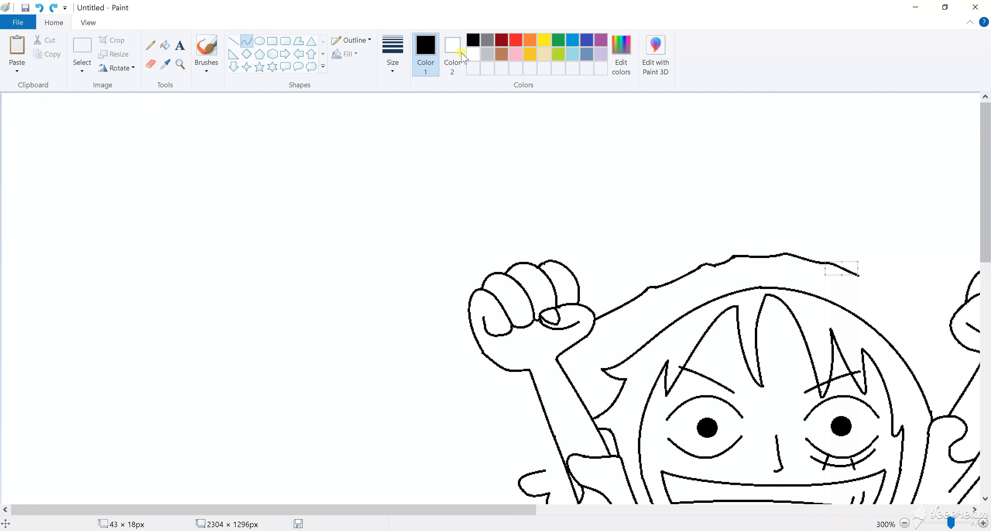
# - Finish the hat brim's upper edge with a 31 × 9 px curve and an 89 × 60 px curve ending at the right fist's thumb
pyautogui.moveTo(855, 274); pyautogui.dragTo(870, 277)
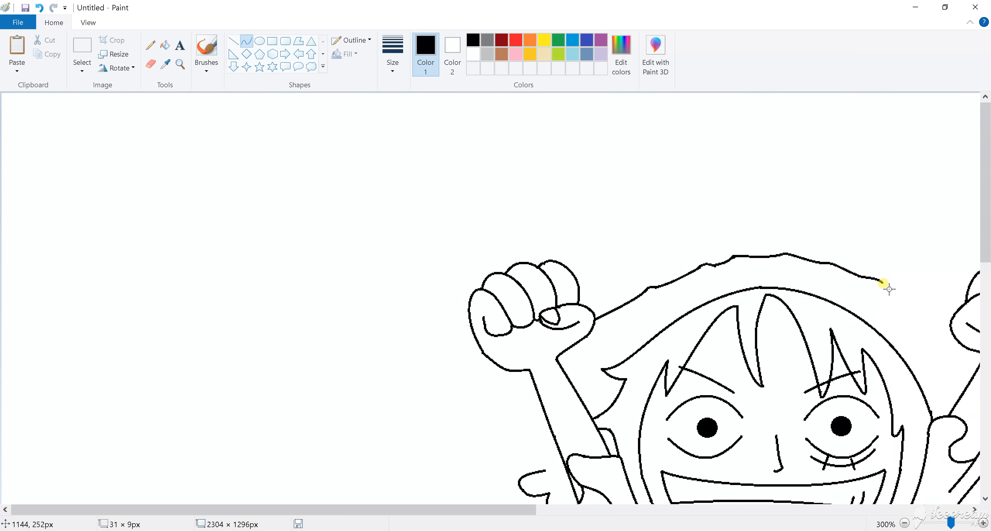
pyautogui.moveTo(882, 282); pyautogui.dragTo(949, 327)
pyautogui.moveTo(893, 289); pyautogui.dragTo(897, 289)
pyautogui.moveTo(935, 322); pyautogui.dragTo(934, 321)
pyautogui.scroll(-1, 380, 128)
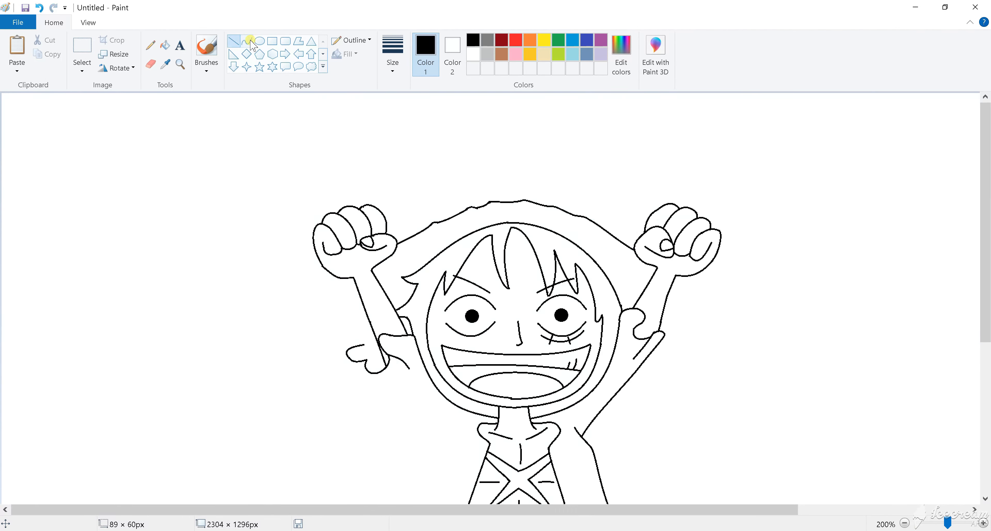
# - Outline the hat's crown with arcs from the left fist over the top to the right thumb, the right arc about 284 × 211 px
pyautogui.moveTo(390, 235); pyautogui.dragTo(487, 145)
pyautogui.moveTo(422, 211); pyautogui.dragTo(632, 248)
pyautogui.moveTo(581, 188); pyautogui.dragTo(572, 140)
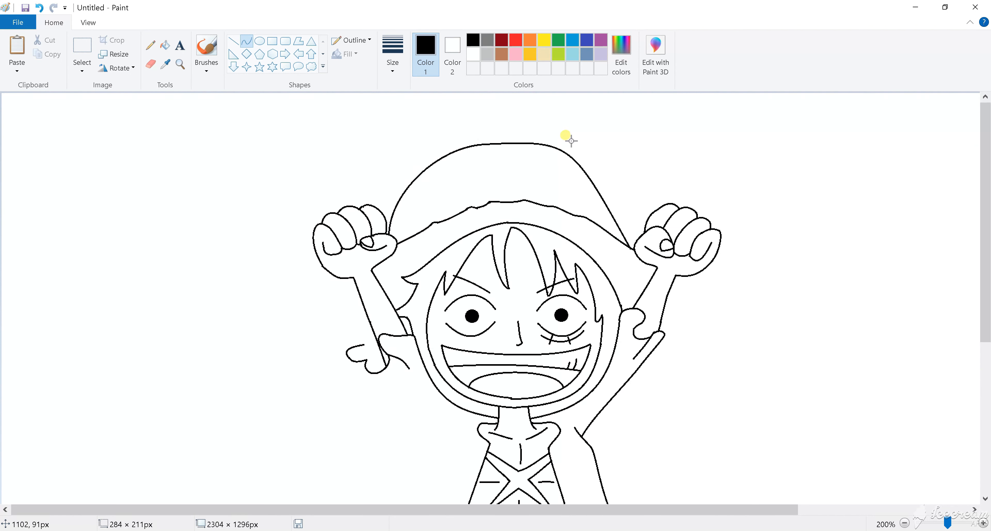
pyautogui.moveTo(612, 217); pyautogui.dragTo(622, 167)
pyautogui.scroll(-1, 481, 236)
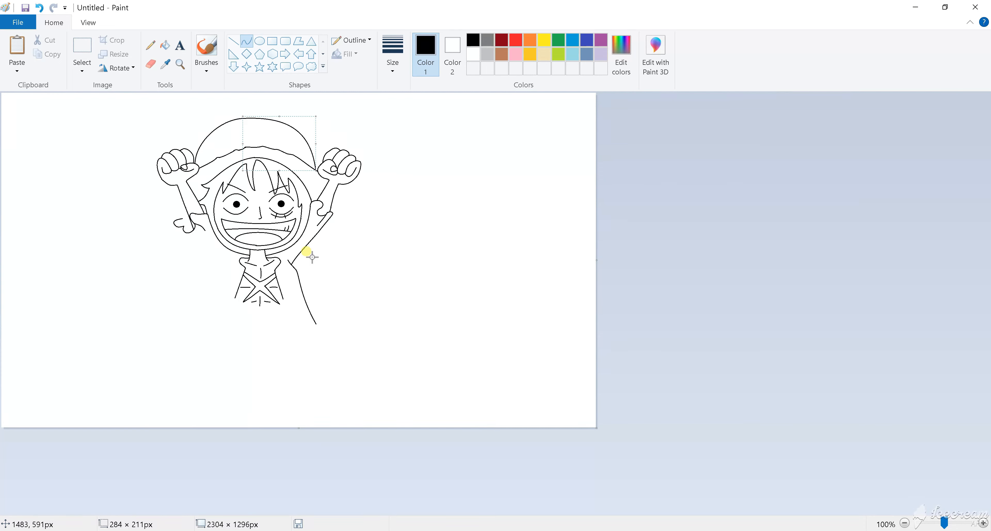
# - Erase the crown's left part and redraw it as a smooth curve about 96 × 145 px reaching the left thumb
pyautogui.scroll(1, 227, 215)
pyautogui.click(156, 63)
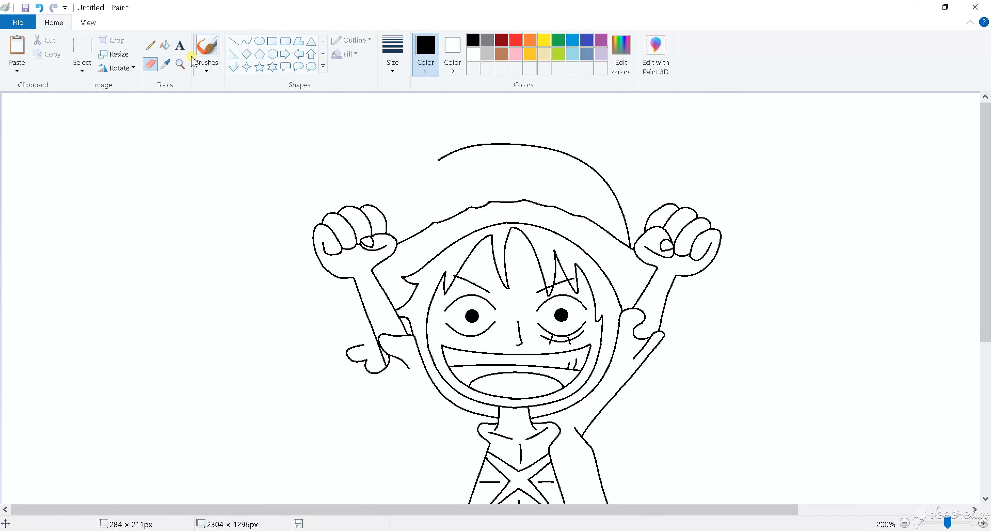
pyautogui.click(246, 41)
pyautogui.moveTo(440, 161); pyautogui.dragTo(390, 234)
pyautogui.moveTo(426, 181); pyautogui.dragTo(399, 180)
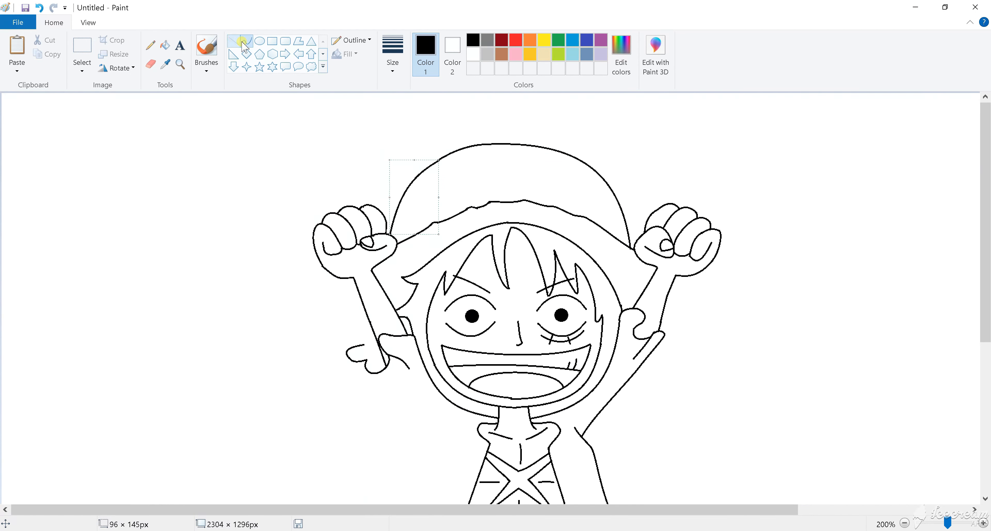
# - Draw the upper edge of the hat band as an arched curve about 341 × 160 px above the brim
pyautogui.moveTo(418, 233); pyautogui.dragTo(588, 218)
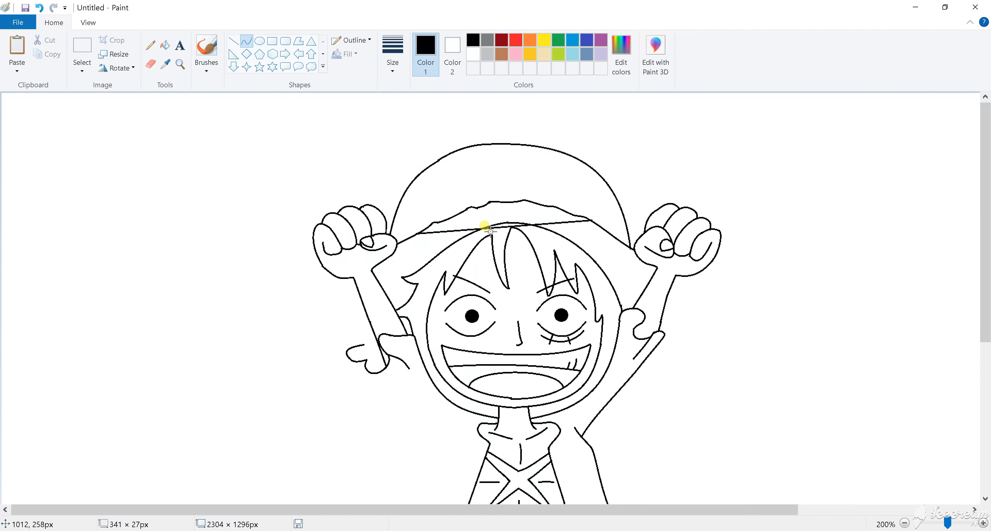
pyautogui.moveTo(483, 224); pyautogui.dragTo(517, 151)
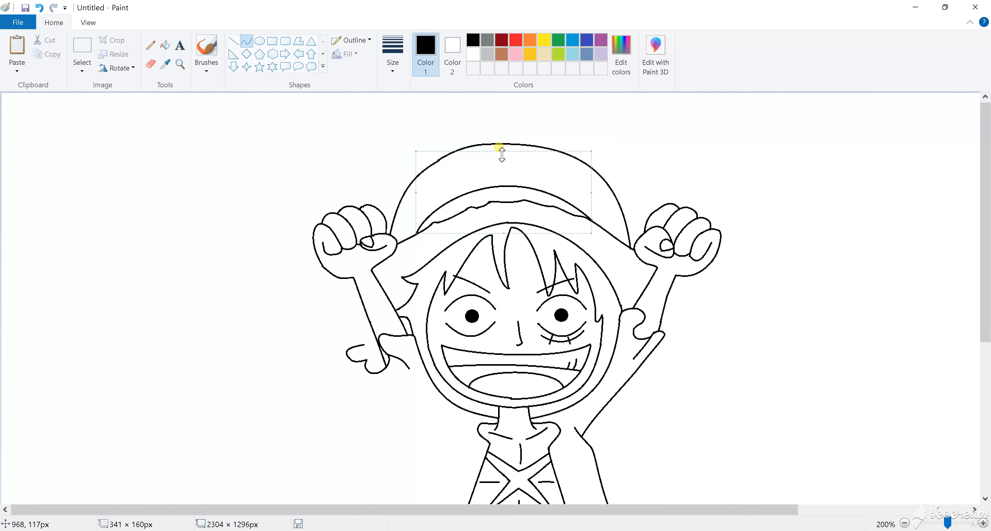
# - Add a curve about 22 × 28 px to the left sleeve cuff and outline the right cuff with curves about 16 × 49 and 42 × 28 px
pyautogui.scroll(-3, 606, 331)
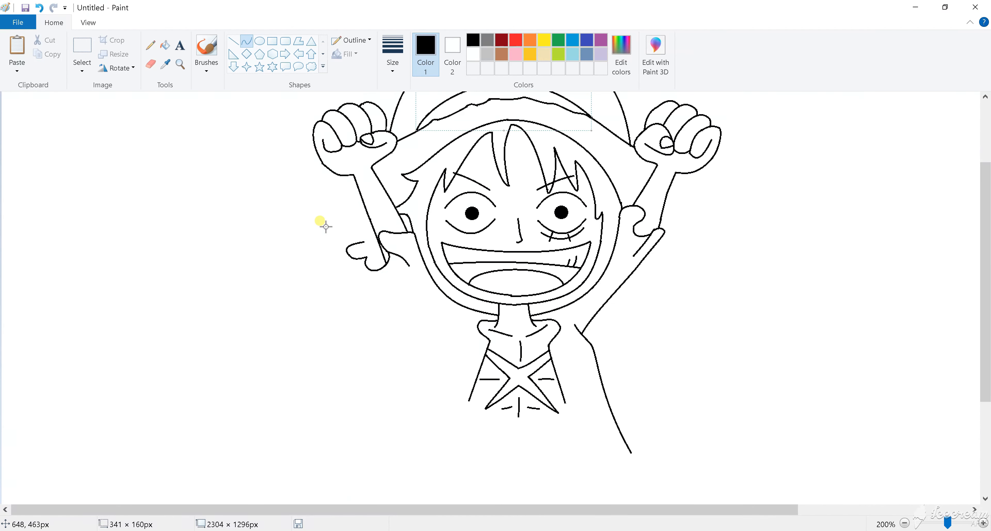
pyautogui.click(246, 41)
pyautogui.moveTo(365, 242); pyautogui.dragTo(372, 231)
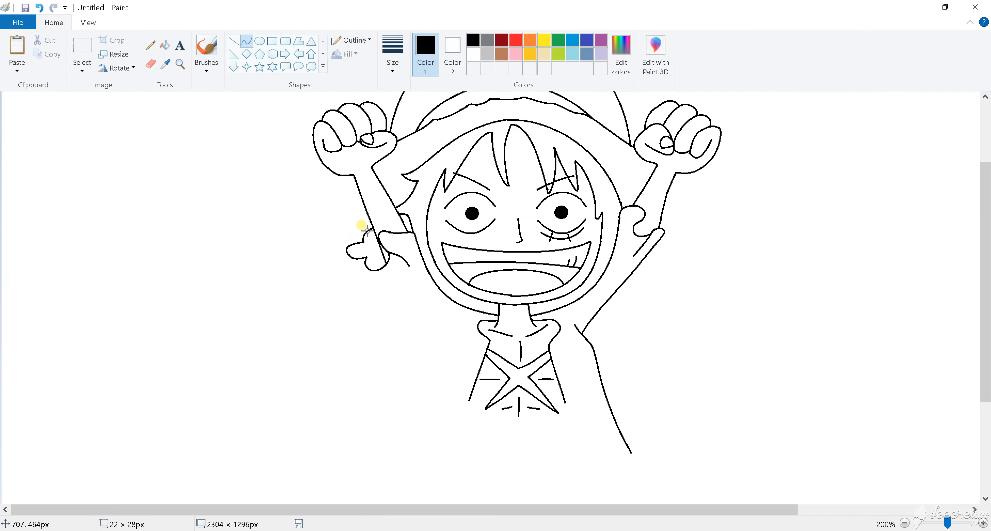
pyautogui.click(367, 231)
pyautogui.moveTo(661, 219); pyautogui.dragTo(676, 228)
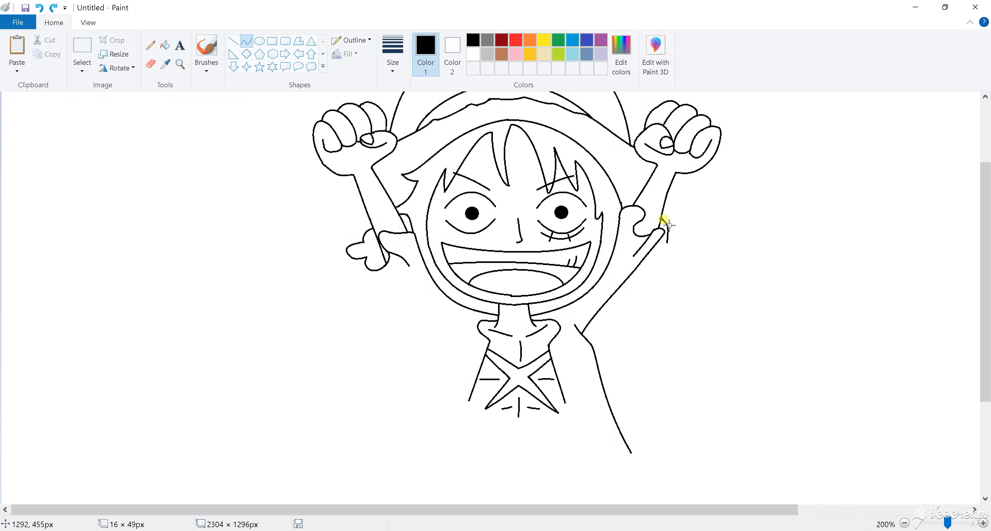
pyautogui.moveTo(667, 227)
pyautogui.mouseDown()
pyautogui.moveTo(690, 221)
pyautogui.moveTo(649, 259)
pyautogui.moveTo(665, 247)
pyautogui.mouseUp()
pyautogui.click(246, 41)
pyautogui.hotkey('ctrl', 'z')
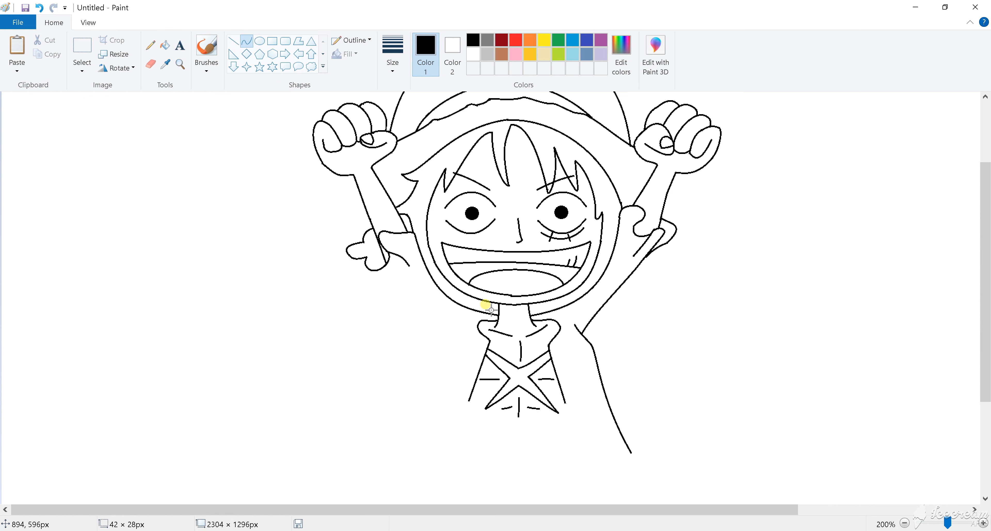
# - Start the vest's wavy lower hem from the right front edge with small curves, the last about 36 × 9 px, and trim it
pyautogui.scroll(-3, 587, 321)
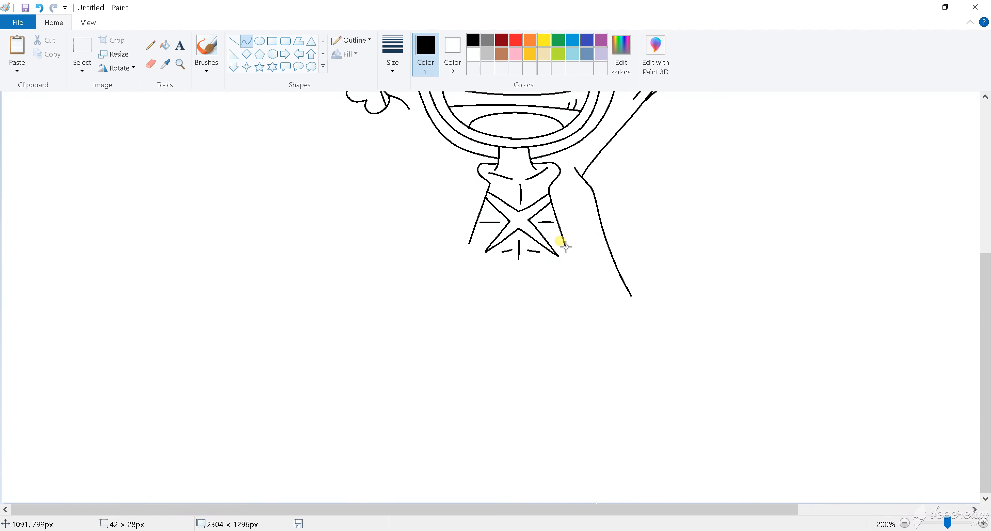
pyautogui.moveTo(565, 247)
pyautogui.mouseDown()
pyautogui.moveTo(571, 261)
pyautogui.moveTo(595, 249)
pyautogui.moveTo(582, 267)
pyautogui.moveTo(599, 270)
pyautogui.mouseUp()
pyautogui.click(247, 43)
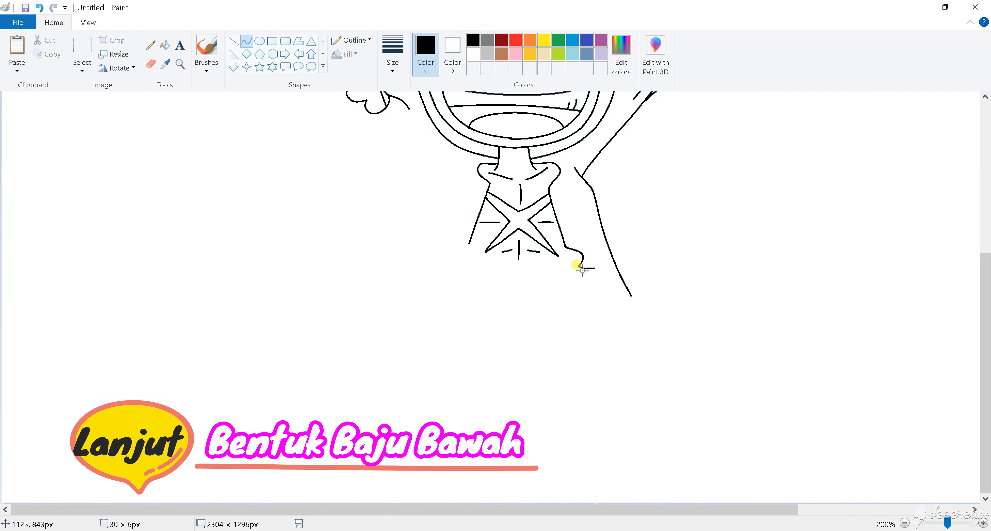
pyautogui.moveTo(577, 272); pyautogui.dragTo(581, 271)
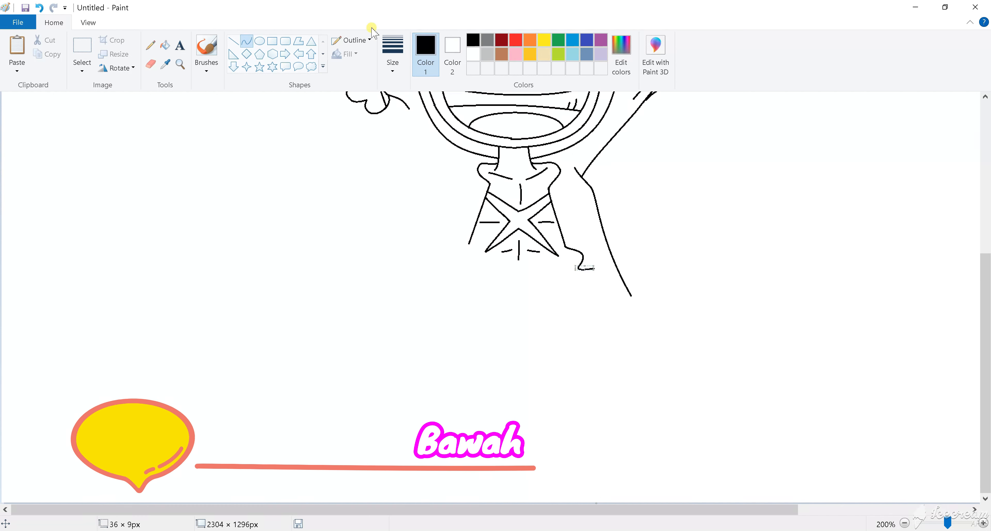
pyautogui.click(150, 64)
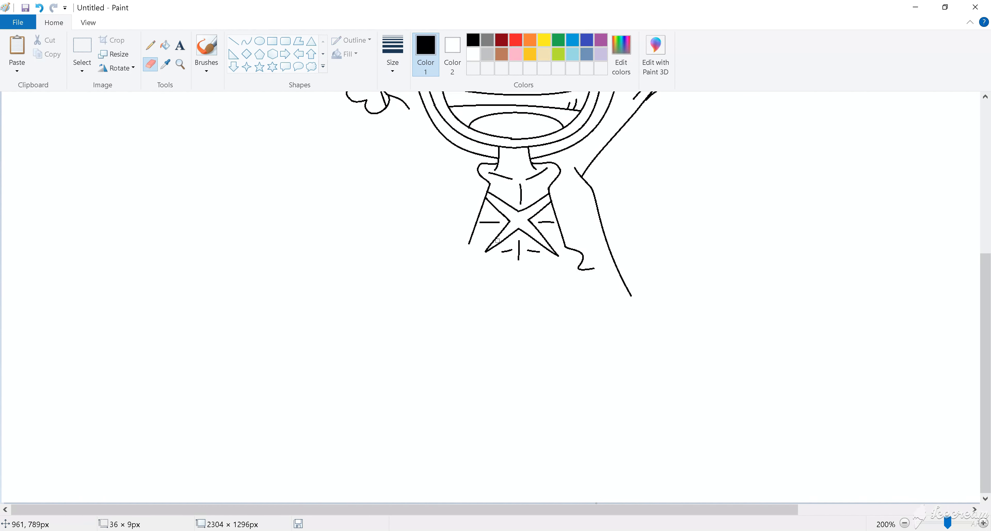
# - Extend the right hem with a small rounded bump and a curve about 21 × 12 px, erasing its overshooting end
pyautogui.click(247, 41)
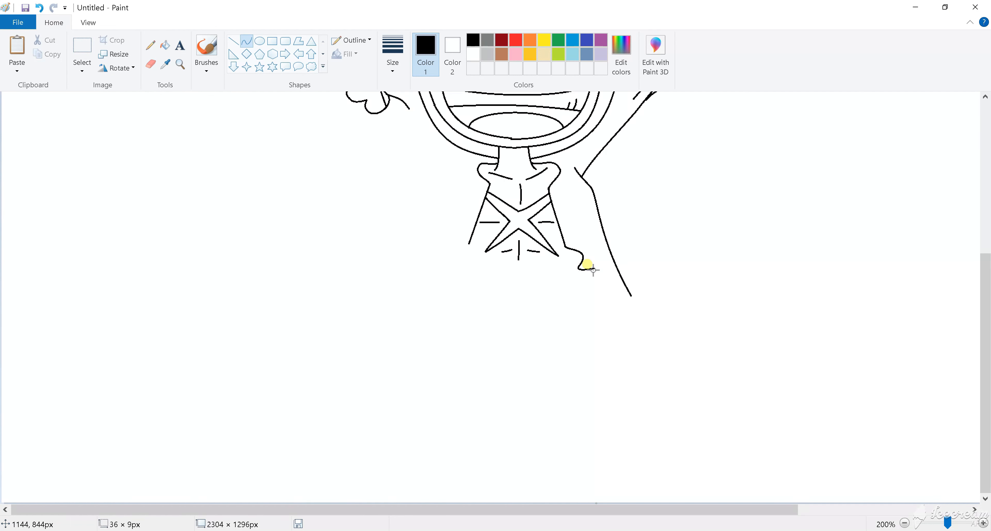
pyautogui.moveTo(594, 268); pyautogui.dragTo(593, 286)
pyautogui.hotkey('ctrl', 'z')
pyautogui.click(246, 42)
pyautogui.hotkey('ctrl', 'z')
pyautogui.scroll(1, 670, 315)
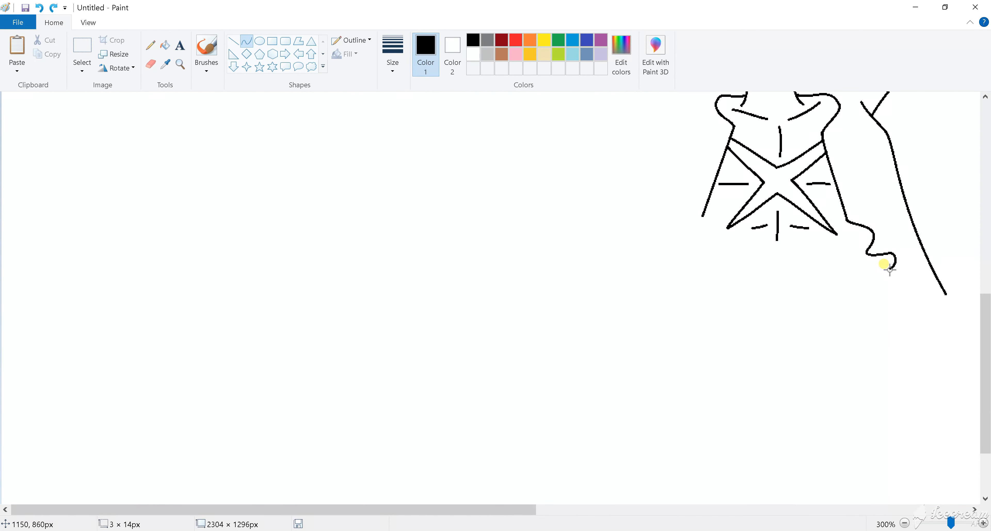
pyautogui.moveTo(891, 269); pyautogui.dragTo(894, 276)
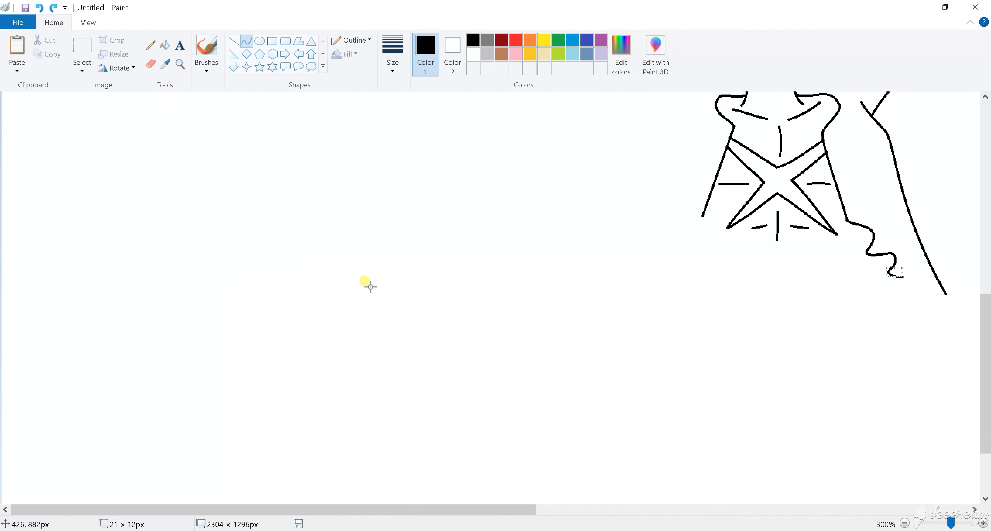
pyautogui.click(897, 287)
pyautogui.click(150, 64)
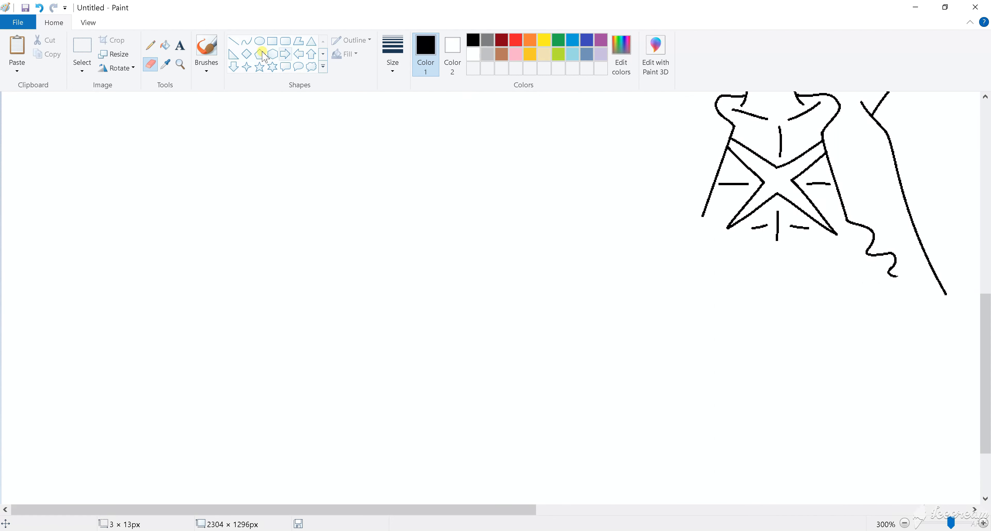
# - Continue the right hem to the vest's side line with curves about 32 × 12 px and 27 × 18 px
pyautogui.click(247, 40)
pyautogui.moveTo(896, 278)
pyautogui.mouseDown()
pyautogui.moveTo(923, 286)
pyautogui.moveTo(903, 272)
pyautogui.moveTo(915, 276)
pyautogui.mouseUp()
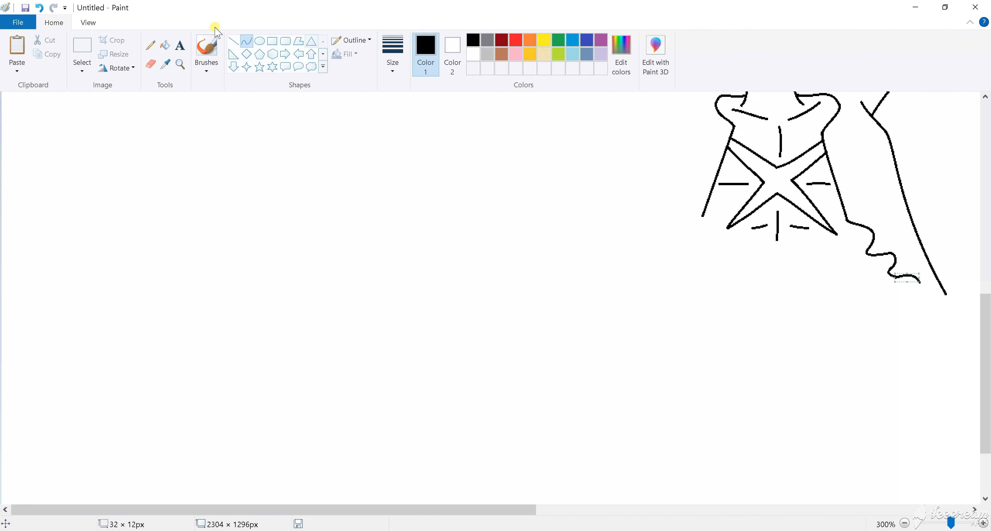
pyautogui.moveTo(913, 274)
pyautogui.mouseDown()
pyautogui.moveTo(943, 290)
pyautogui.moveTo(926, 282)
pyautogui.moveTo(939, 296)
pyautogui.mouseUp()
# - Erase the side line's overshoot at the right hem corner and close the corner with a curve about 2 × 15 px
pyautogui.click(150, 65)
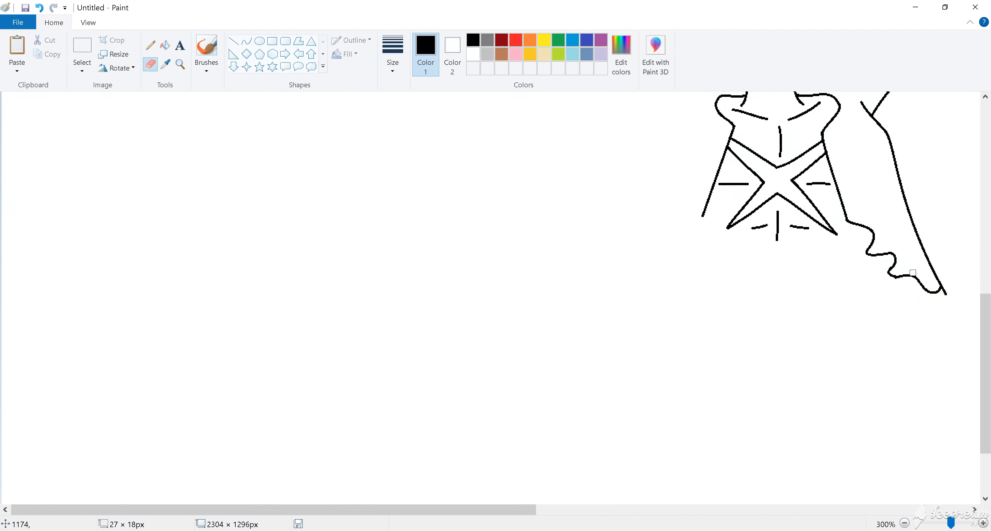
pyautogui.click(246, 41)
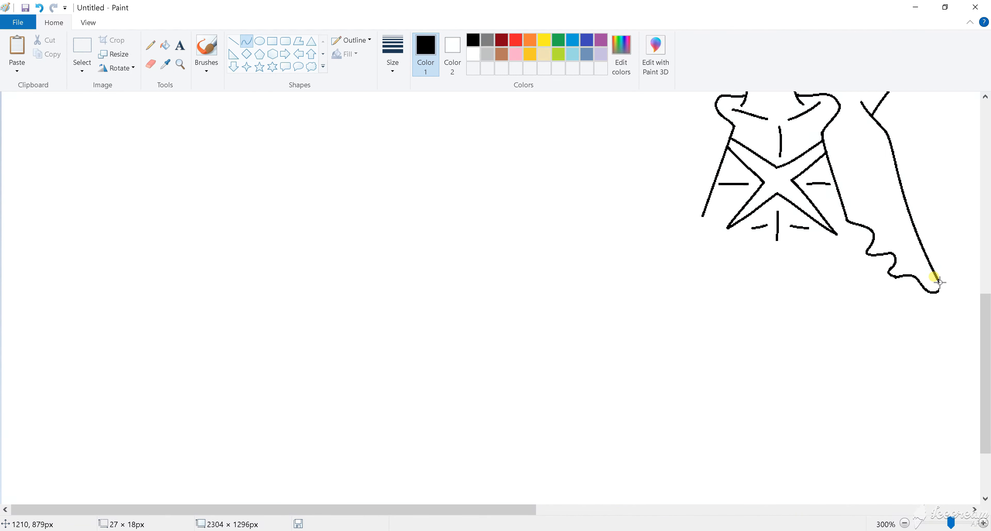
pyautogui.moveTo(940, 282); pyautogui.dragTo(940, 291)
pyautogui.hotkey('ctrl', 'z')
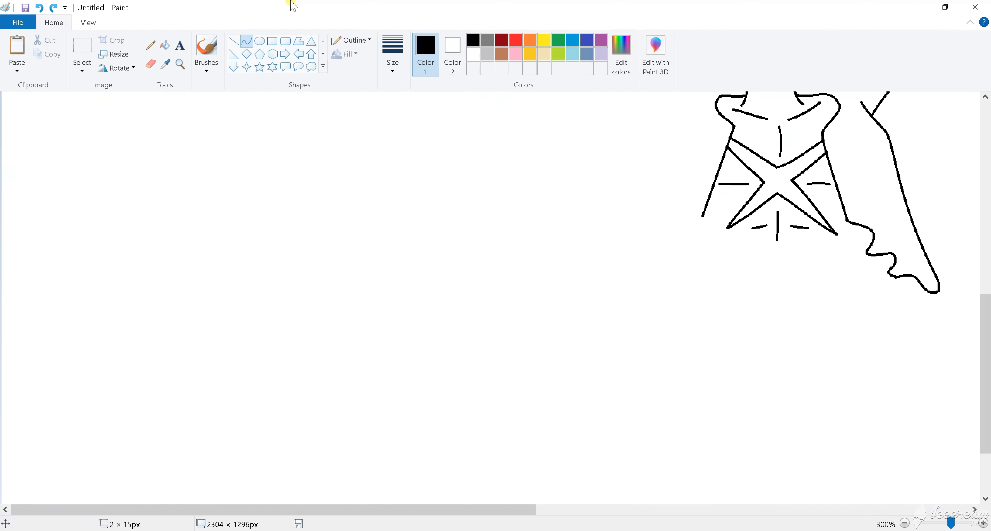
# - Add a short fold line about 13 × 32 px behind the first bump of the right hem
pyautogui.click(244, 42)
pyautogui.moveTo(860, 226); pyautogui.dragTo(870, 247)
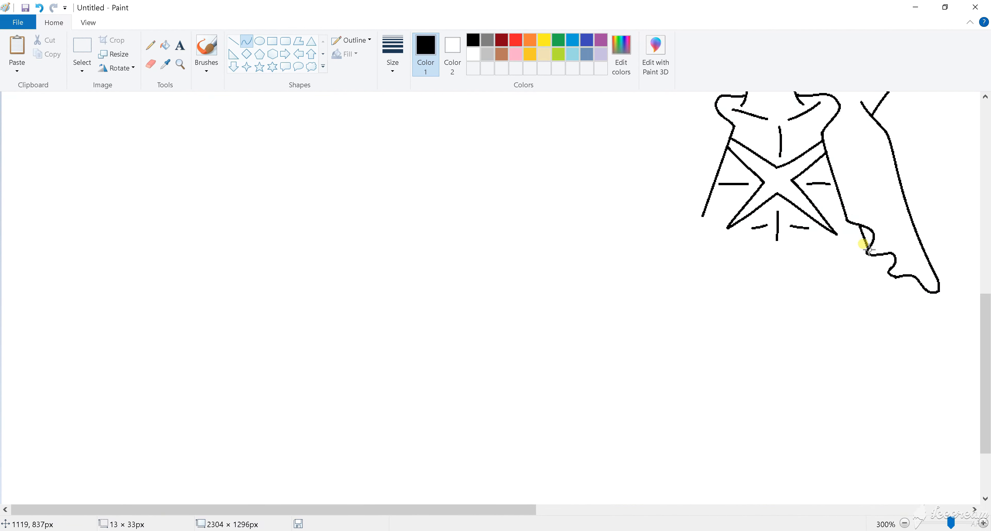
pyautogui.click(234, 41)
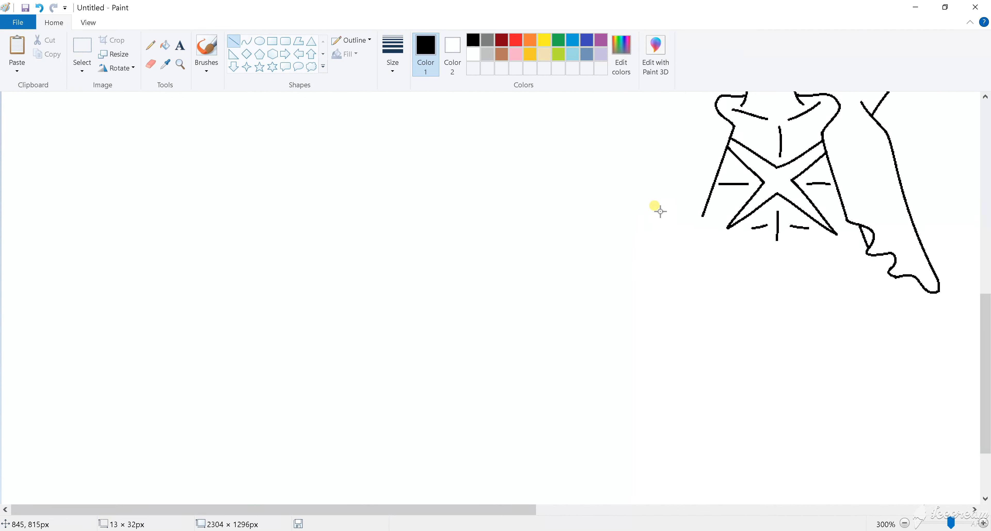
# - Select the whole figure with an area about 1008 × 976 px and move it up and to the right on the canvas
pyautogui.scroll(-1, 657, 208)
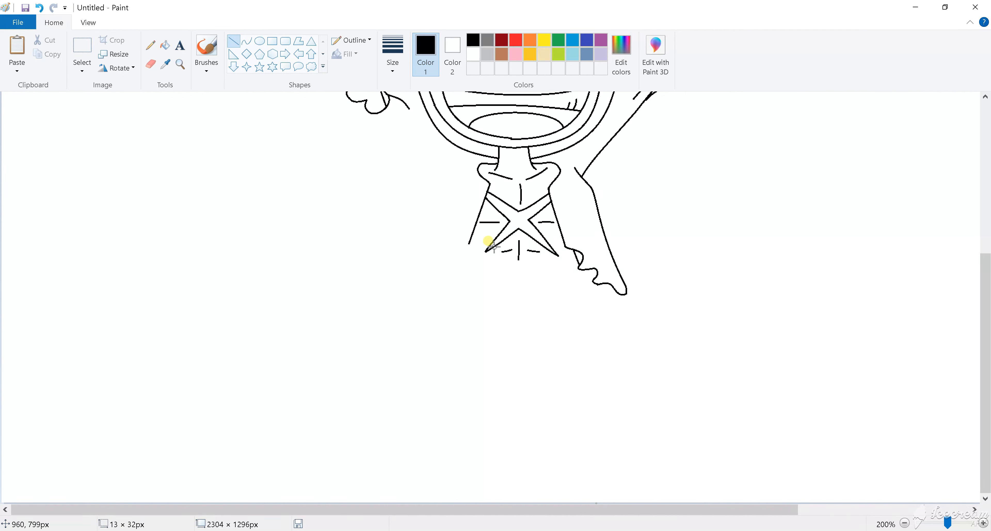
pyautogui.scroll(-1, 487, 243)
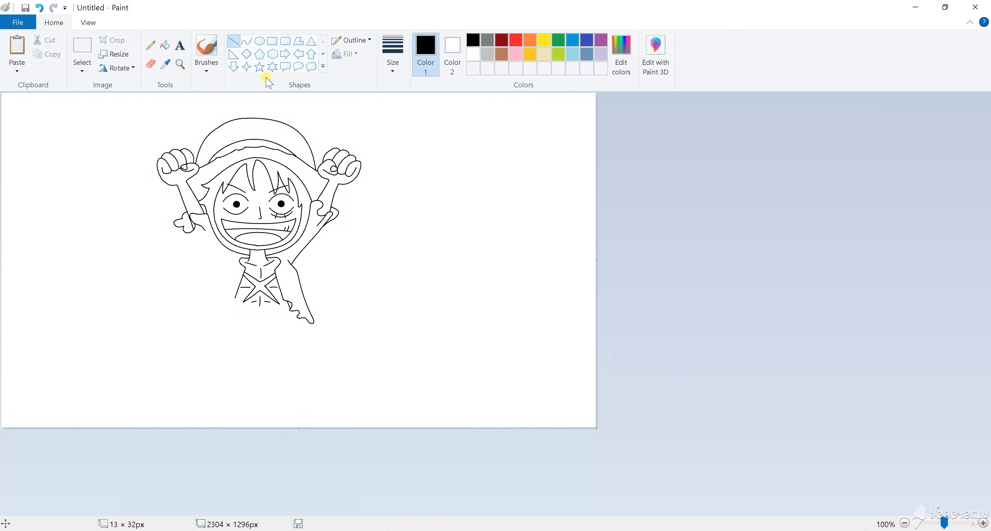
pyautogui.click(74, 54)
pyautogui.moveTo(137, 104); pyautogui.dragTo(397, 356)
pyautogui.moveTo(293, 240); pyautogui.dragTo(324, 219)
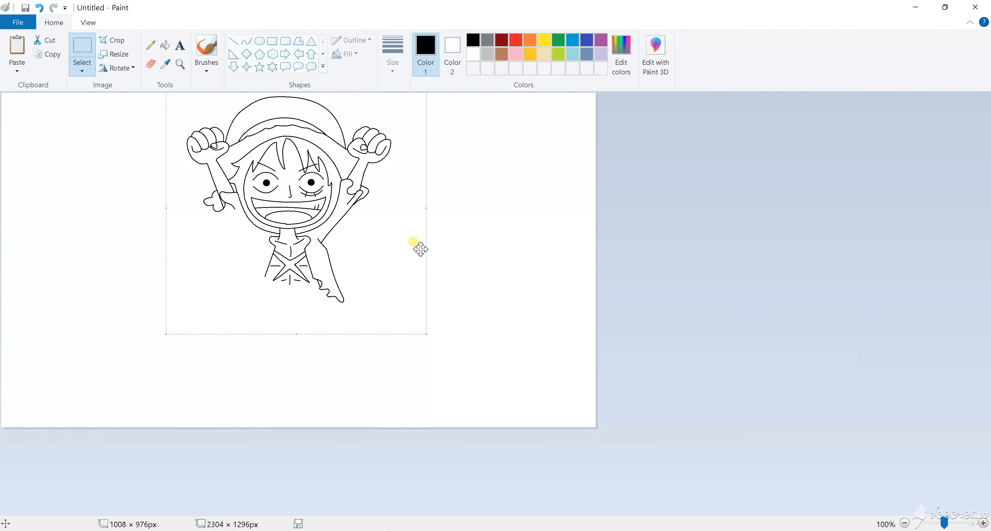
# - Draw the underside of the left sleeve from the cuff to the armpit with two curves, the second about 112 × 91 px
pyautogui.click(247, 41)
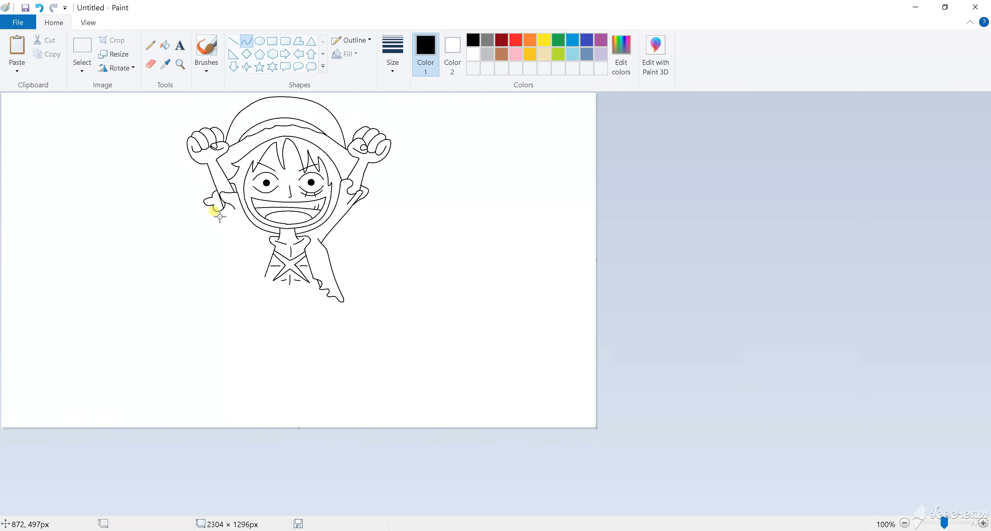
pyautogui.scroll(1, 228, 215)
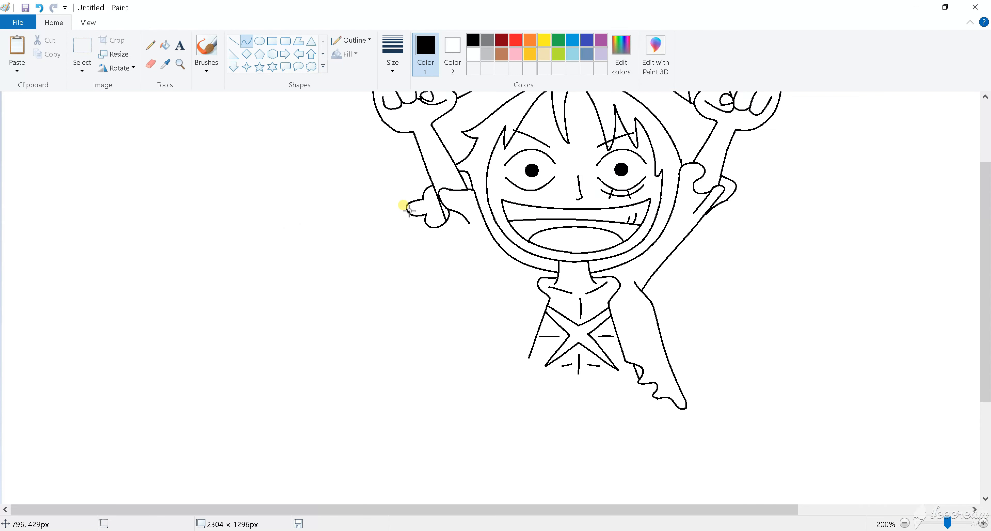
pyautogui.moveTo(407, 212); pyautogui.dragTo(499, 271)
pyautogui.click(245, 48)
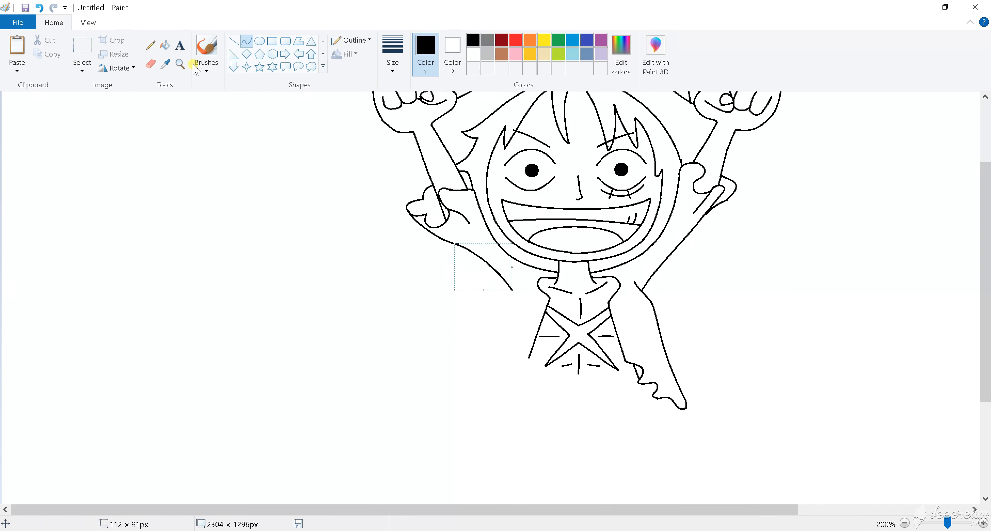
# - Draw the left armpit crease about 19 × 44 px and the vest's left side as a curve about 61 × 163 px
pyautogui.click(247, 40)
pyautogui.moveTo(516, 275)
pyautogui.mouseDown()
pyautogui.moveTo(510, 300)
pyautogui.moveTo(515, 284)
pyautogui.mouseUp()
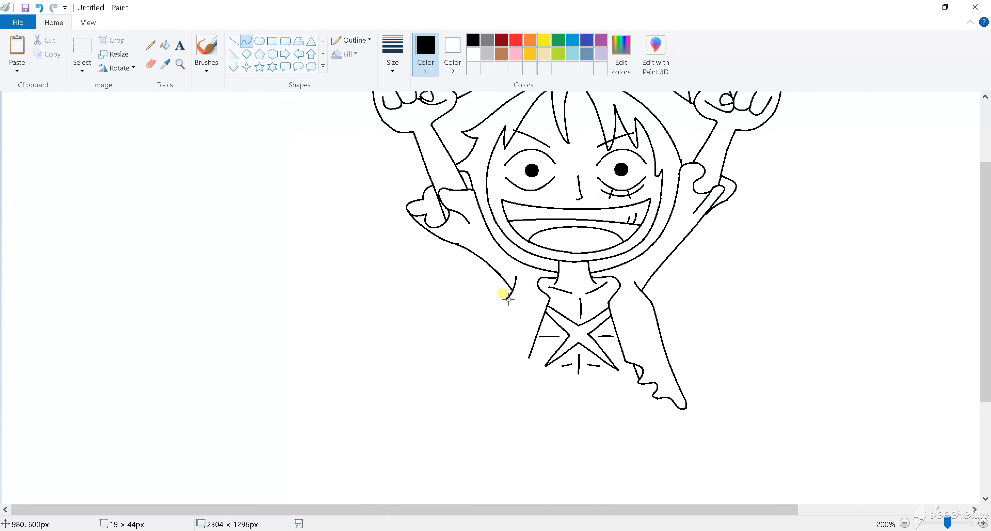
pyautogui.moveTo(508, 300); pyautogui.dragTo(476, 383)
pyautogui.moveTo(508, 310); pyautogui.dragTo(482, 367)
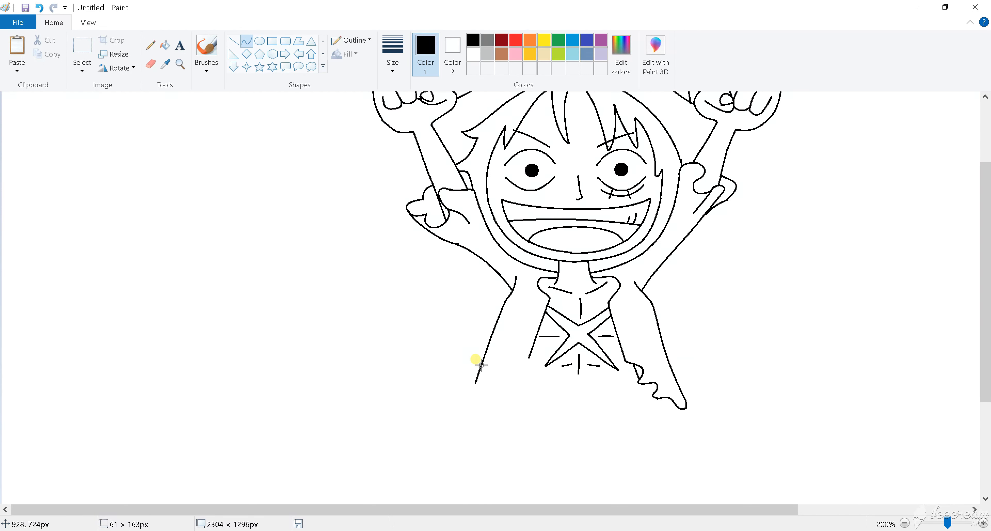
# - Start the left hem from the vest's front edge with a short curve, then curves about 21 × 39 px and 17 × 20 px
pyautogui.click(247, 43)
pyautogui.moveTo(529, 356)
pyautogui.mouseDown()
pyautogui.moveTo(508, 368)
pyautogui.moveTo(521, 374)
pyautogui.mouseUp()
pyautogui.click(246, 40)
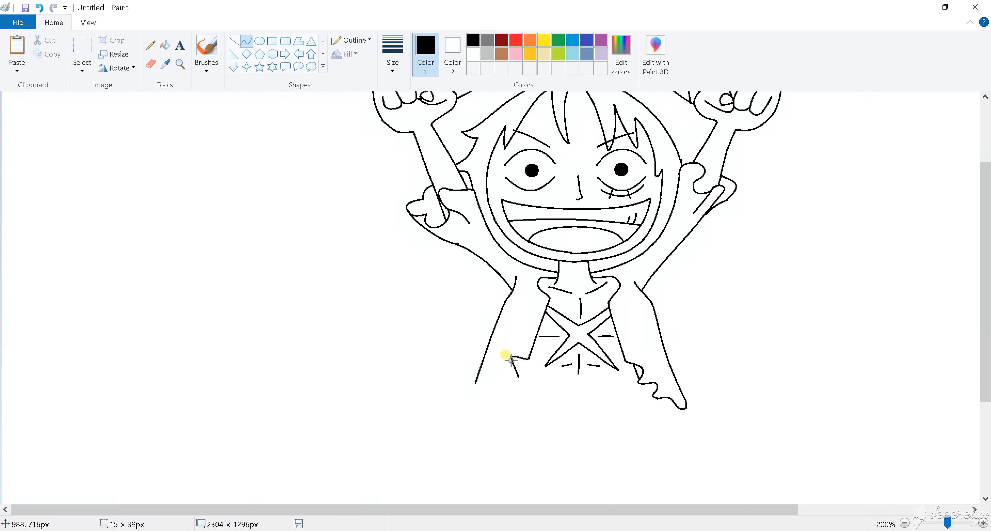
pyautogui.click(512, 369)
pyautogui.click(246, 40)
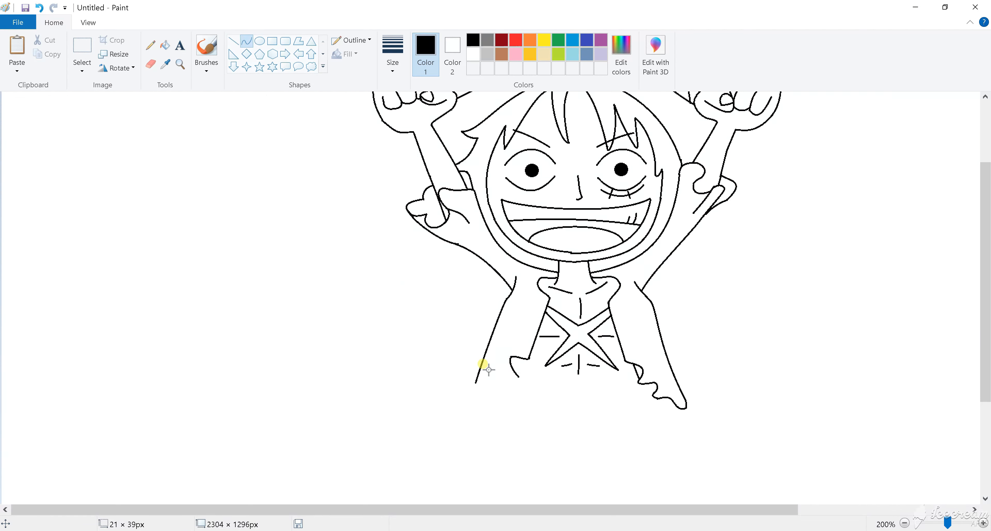
pyautogui.moveTo(519, 377); pyautogui.dragTo(522, 385)
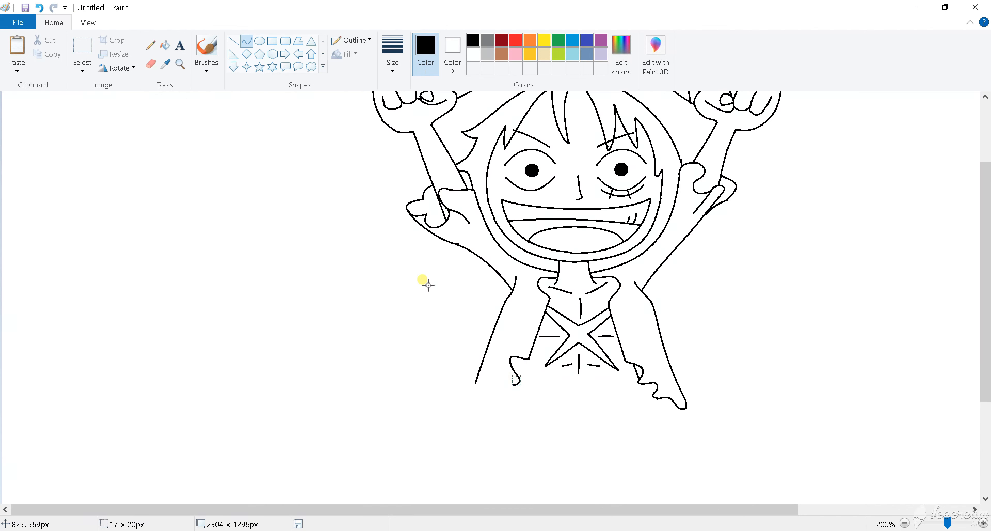
# - Extend the left hem with a wavy curve about 52 × 36 px and a closing curve about 57 × 27 px at its lower corner
pyautogui.click(247, 40)
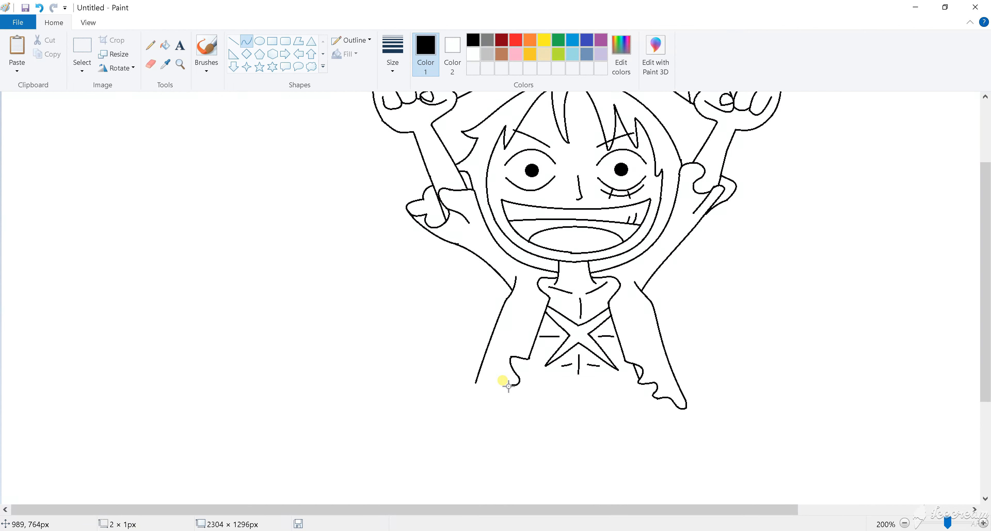
pyautogui.moveTo(499, 385)
pyautogui.mouseDown()
pyautogui.moveTo(495, 402)
pyautogui.moveTo(489, 373)
pyautogui.moveTo(483, 379)
pyautogui.moveTo(497, 380)
pyautogui.moveTo(485, 372)
pyautogui.moveTo(488, 383)
pyautogui.mouseUp()
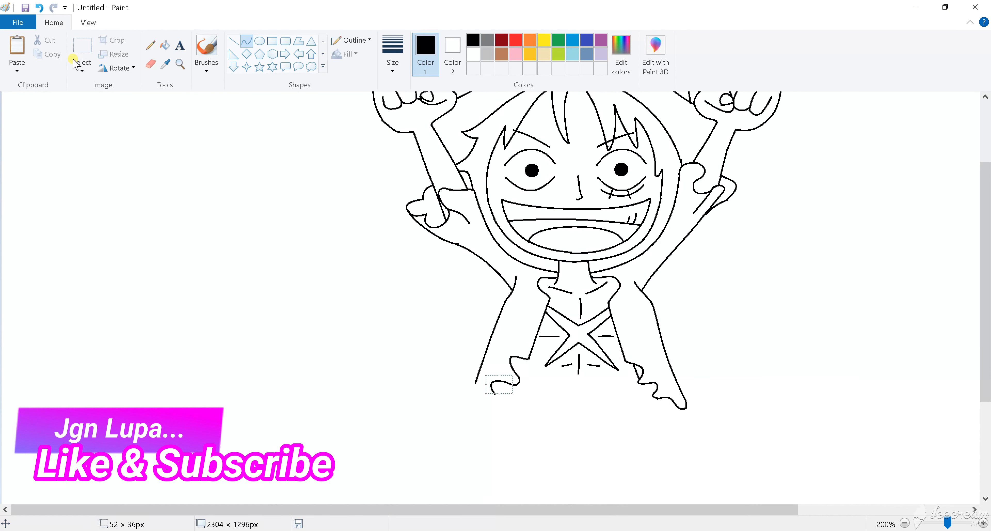
pyautogui.click(150, 64)
pyautogui.click(246, 40)
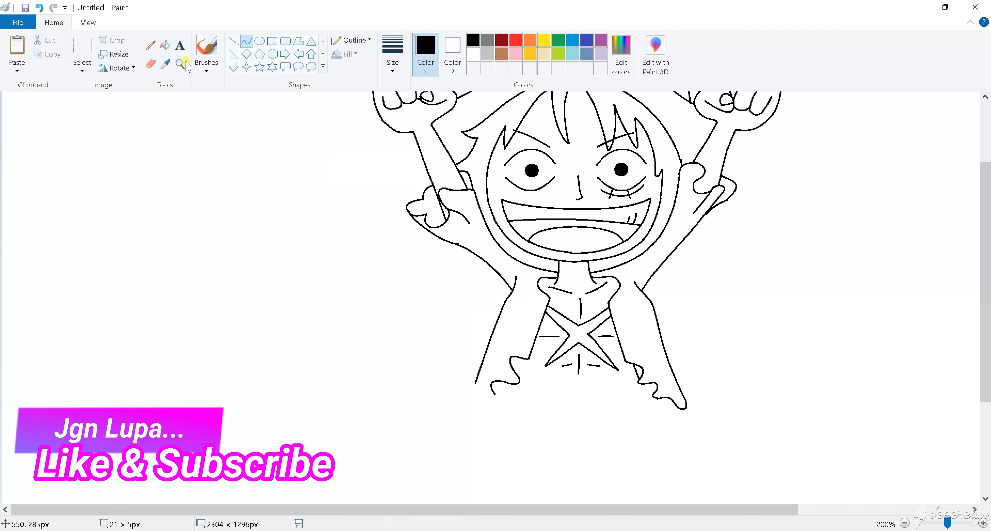
pyautogui.moveTo(496, 393); pyautogui.dragTo(475, 398)
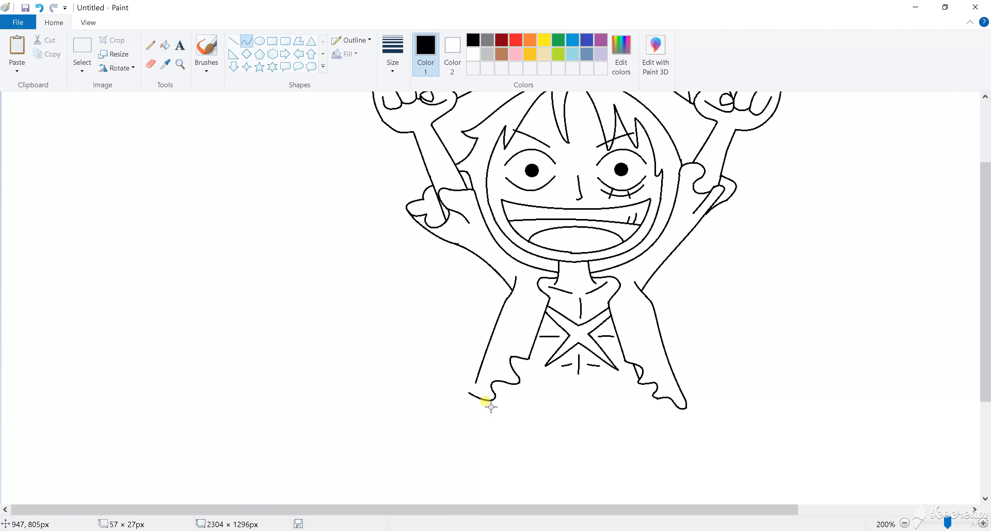
# - Erase the lower end of the vest's left side and redraw it down to the hem corner as a curve about 48 × 84 px
pyautogui.click(153, 69)
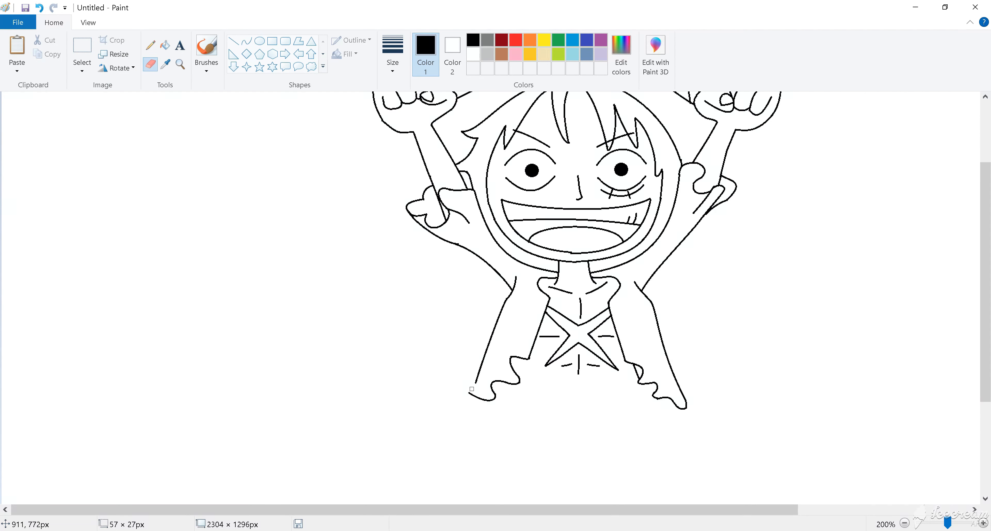
pyautogui.click(247, 40)
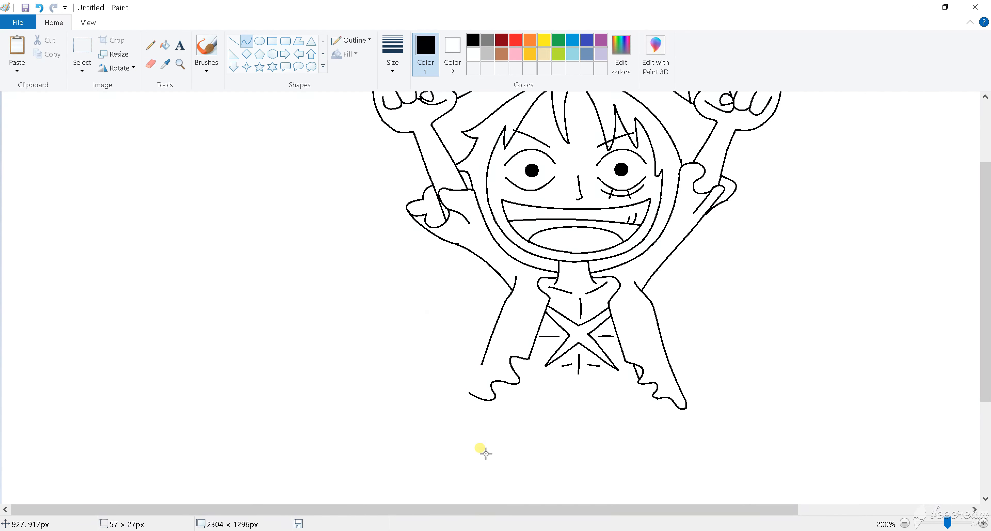
pyautogui.moveTo(470, 395)
pyautogui.mouseDown()
pyautogui.moveTo(493, 348)
pyautogui.moveTo(476, 387)
pyautogui.moveTo(465, 376)
pyautogui.moveTo(485, 355)
pyautogui.moveTo(472, 375)
pyautogui.mouseUp()
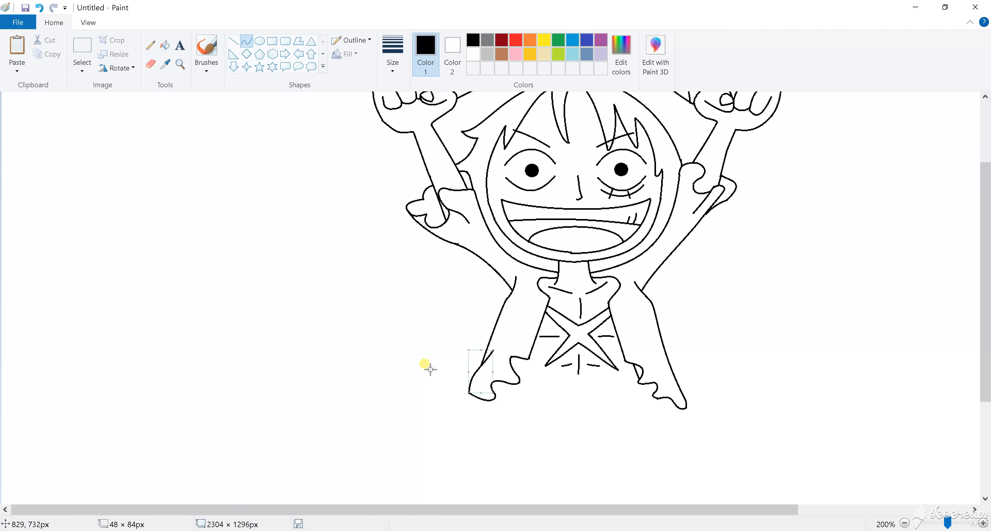
pyautogui.scroll(-1, 359, 260)
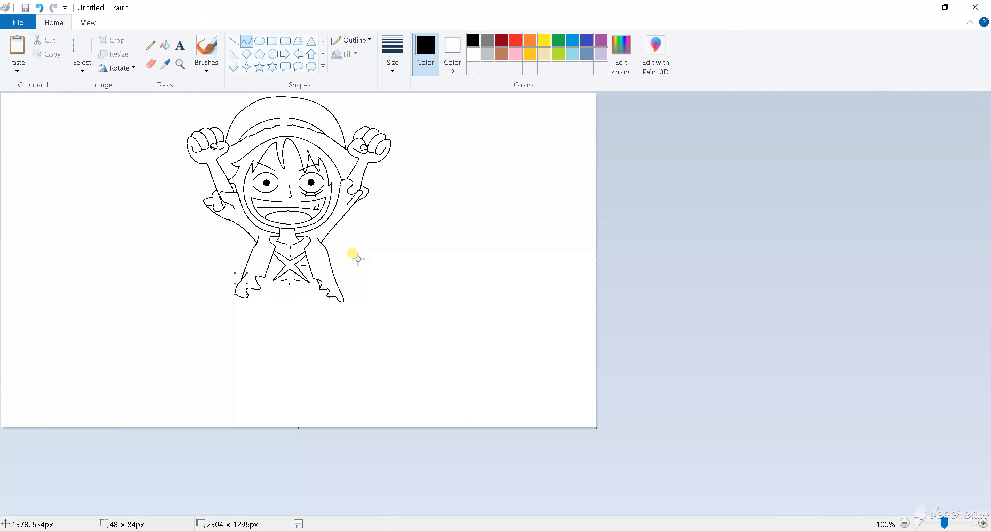
# - Erase the left side of the hat's crown and redraw it as a smoother curve about 91 × 125 px
pyautogui.click(233, 41)
pyautogui.scroll(1, 148, 250)
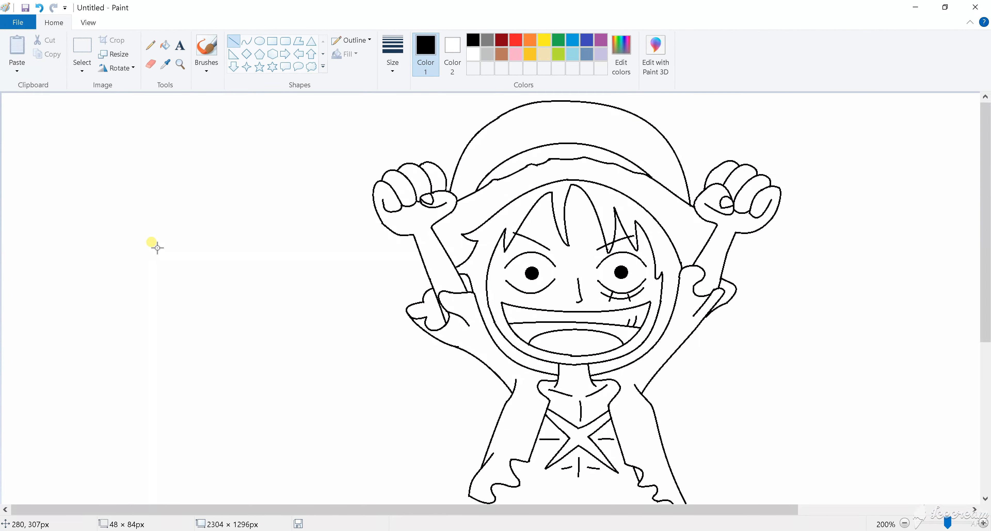
pyautogui.click(150, 64)
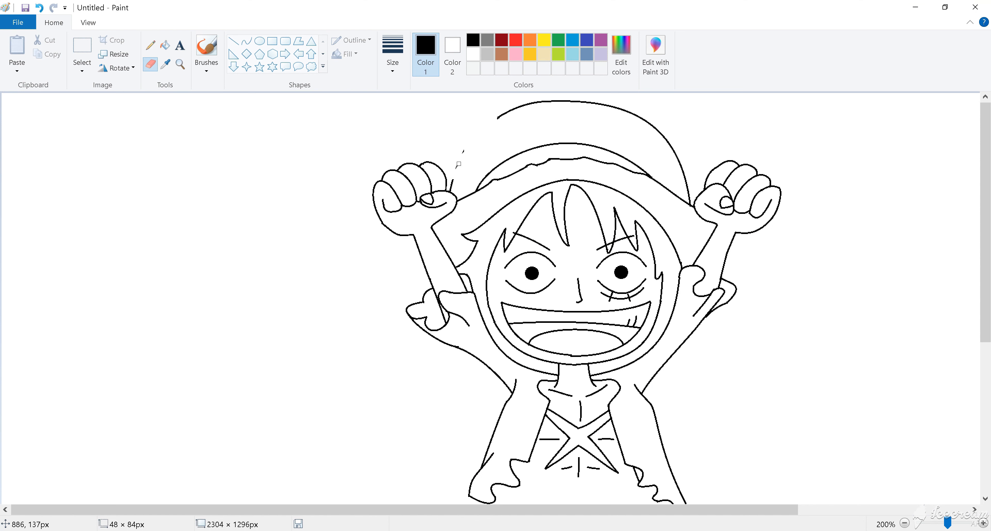
pyautogui.click(247, 41)
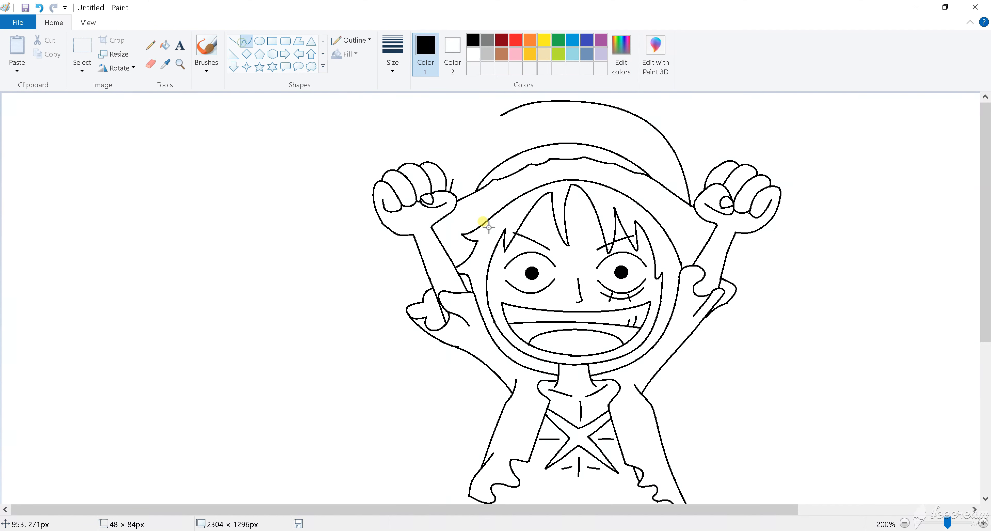
pyautogui.moveTo(455, 180)
pyautogui.mouseDown()
pyautogui.moveTo(500, 116)
pyautogui.moveTo(456, 171)
pyautogui.mouseUp()
pyautogui.moveTo(467, 155); pyautogui.dragTo(470, 131)
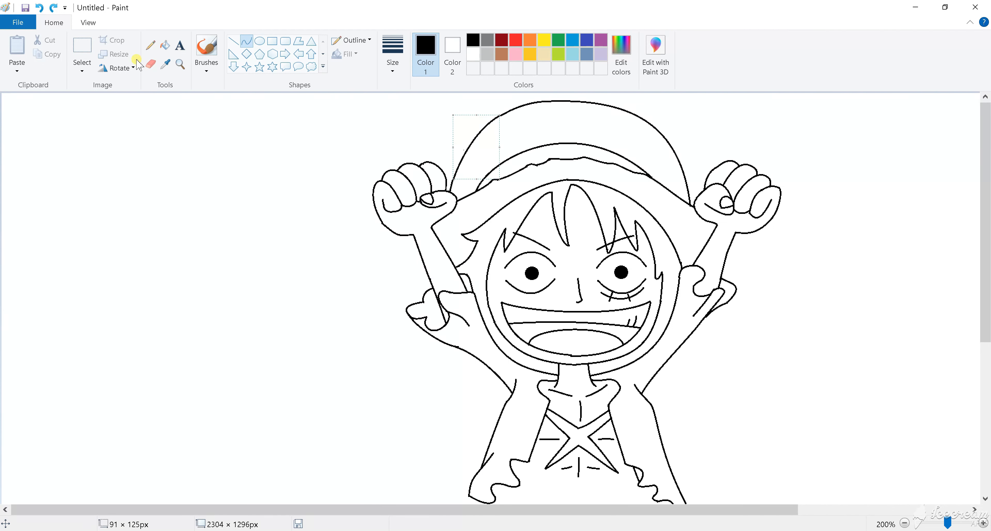
# - Erase the right side of the hat's crown and redraw it as a rounded curve about 125 × 163 px
pyautogui.click(150, 63)
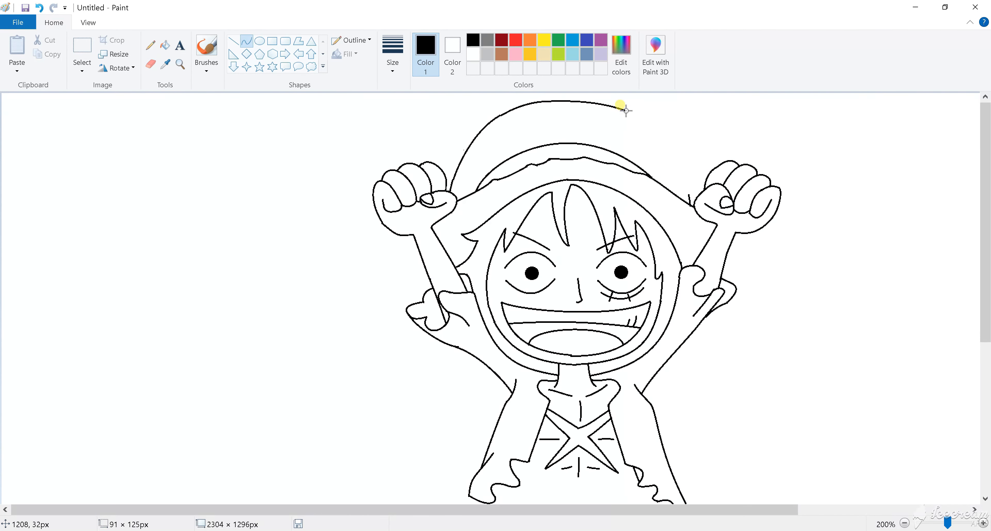
pyautogui.moveTo(665, 144); pyautogui.dragTo(689, 195)
pyautogui.moveTo(653, 147); pyautogui.dragTo(649, 117)
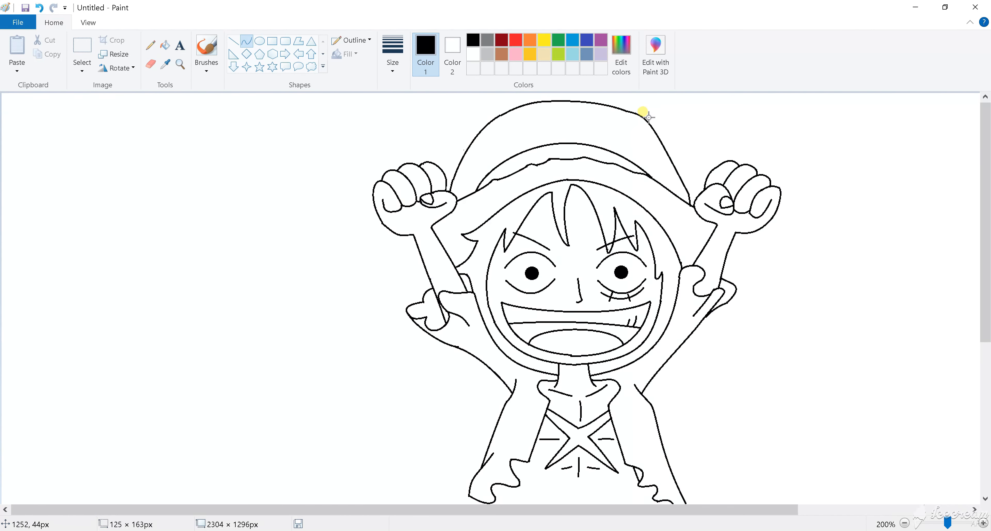
pyautogui.moveTo(675, 170); pyautogui.dragTo(678, 149)
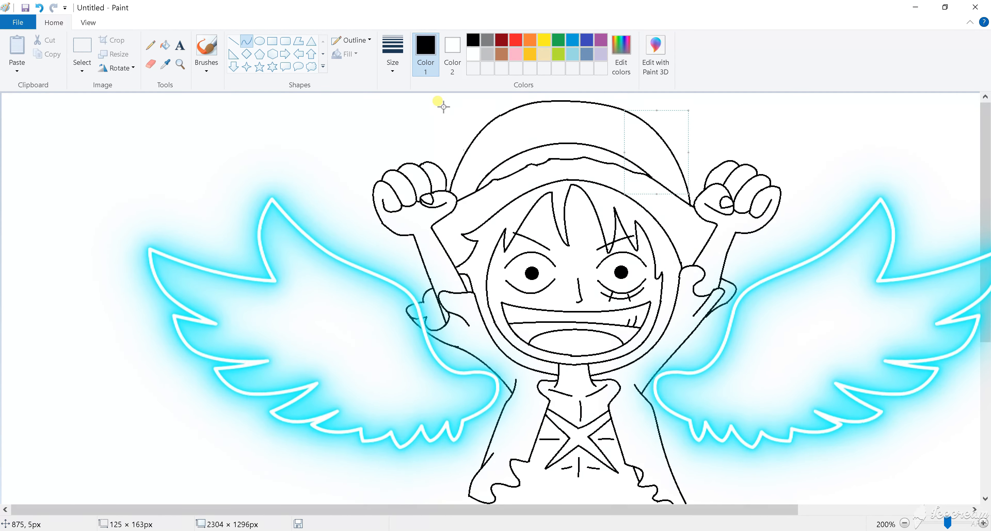
pyautogui.scroll(-1, 432, 184)
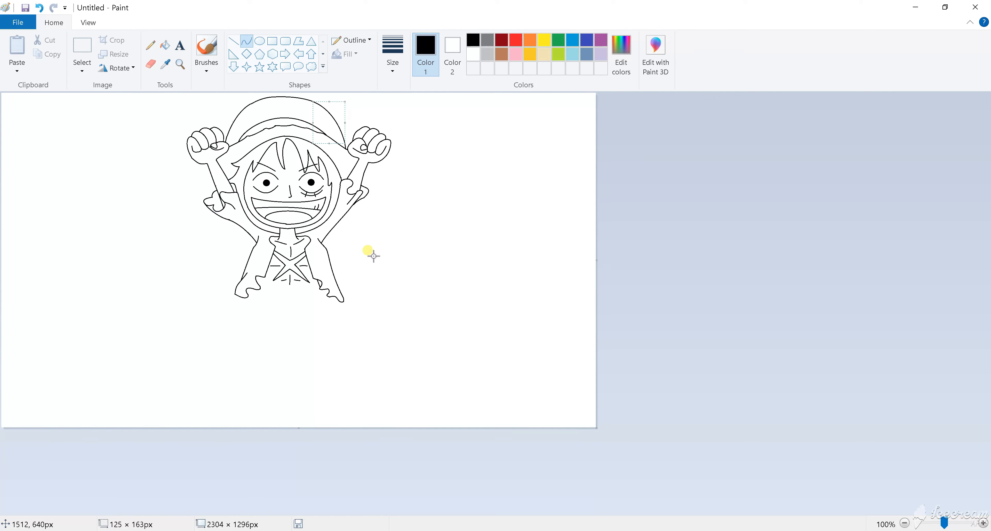